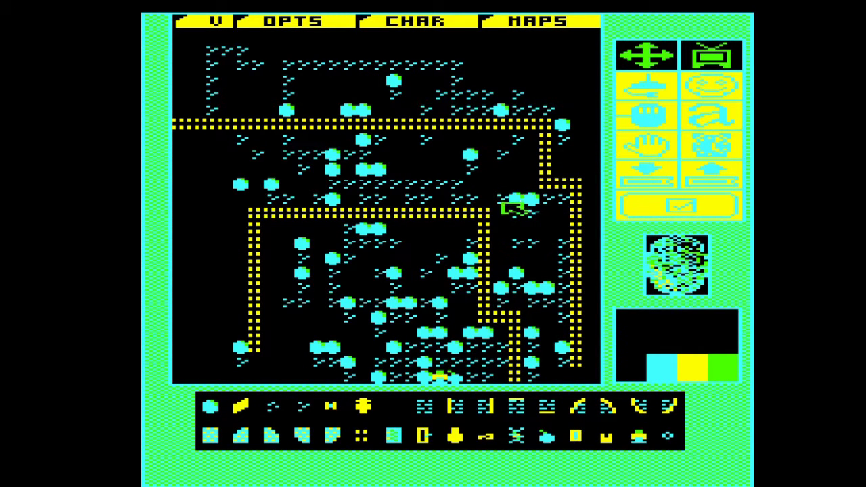
Draw diamonds down columns 1 and 3 of the map, from row 1 to row 7
left_click(245, 405)
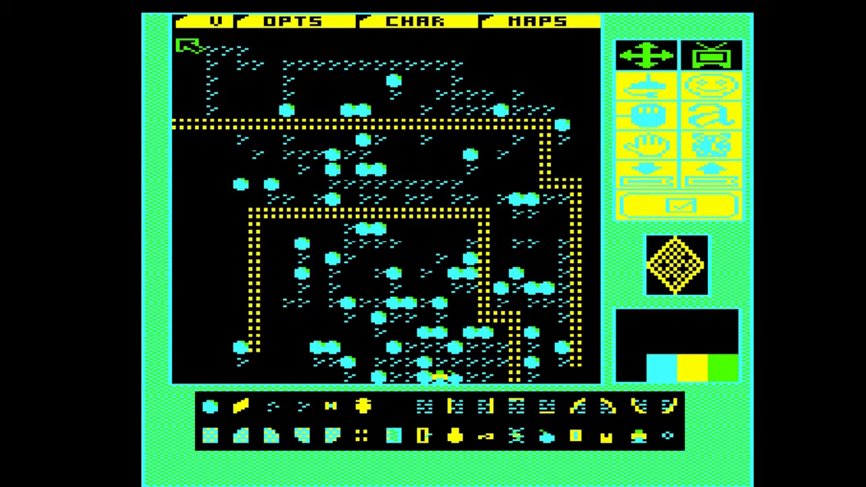
left_click(211, 50)
mouse_move(212, 54)
left_mouse_down()
mouse_move(212, 106)
mouse_move(182, 122)
mouse_move(183, 59)
left_mouse_up()
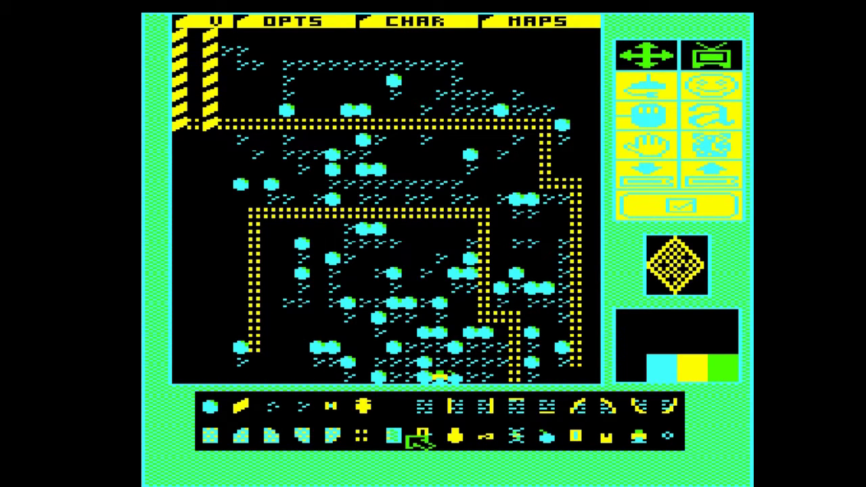
Draw four-ring blocks across rows 2, 4, 6 and 8 to form compartments, extending row 8 to column 6, and clear the leftover blocks on row 7
left_click(369, 439)
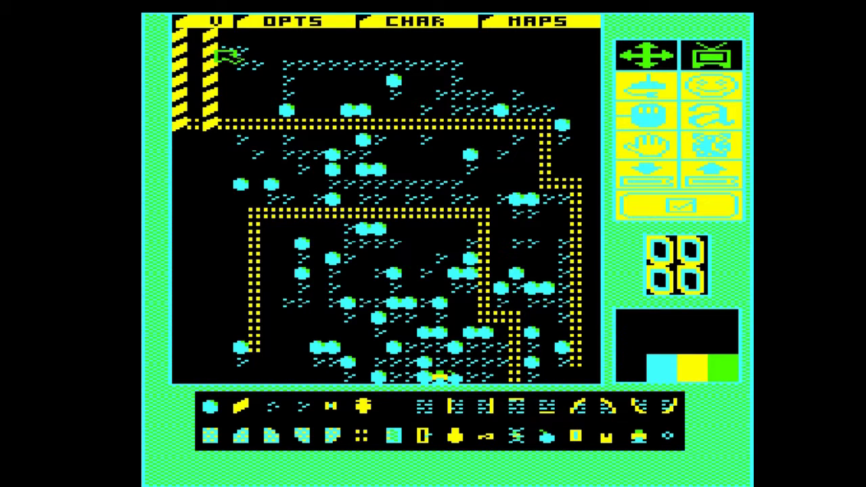
left_click(196, 50)
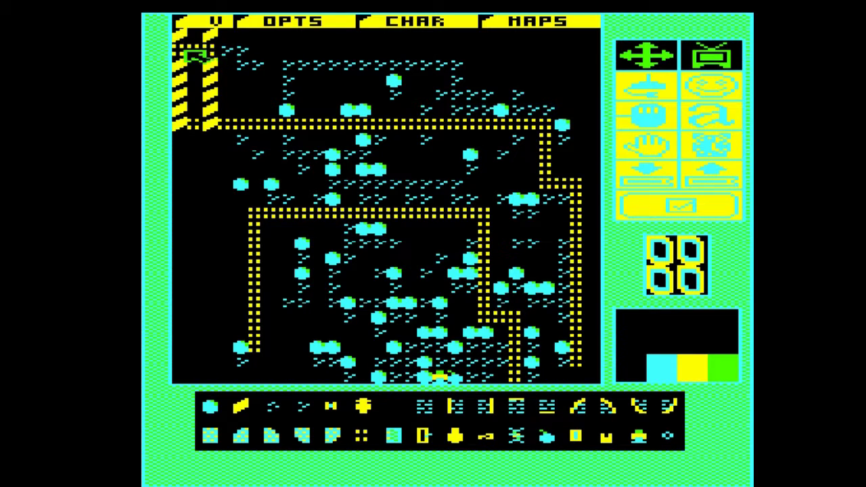
left_click(209, 83)
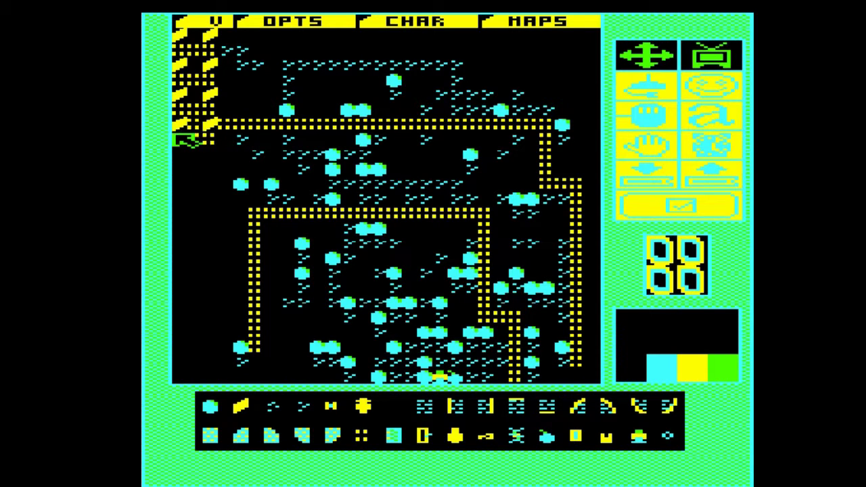
left_click(190, 139)
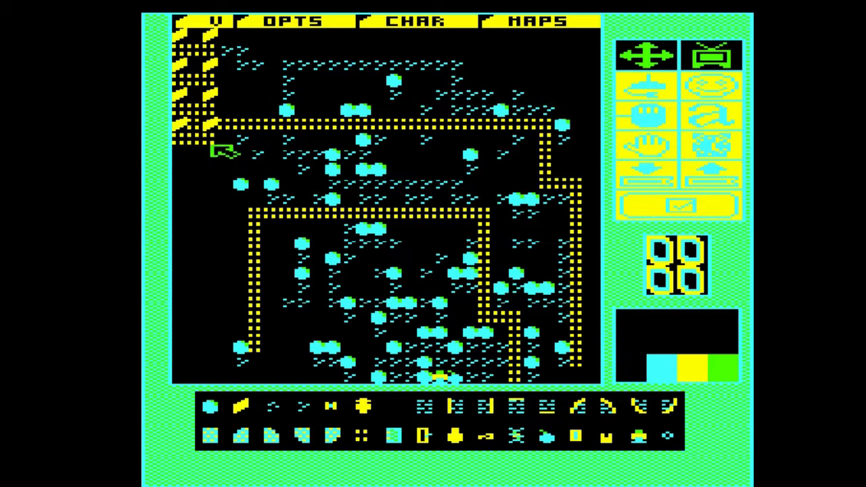
left_click_drag(229, 137, 258, 138)
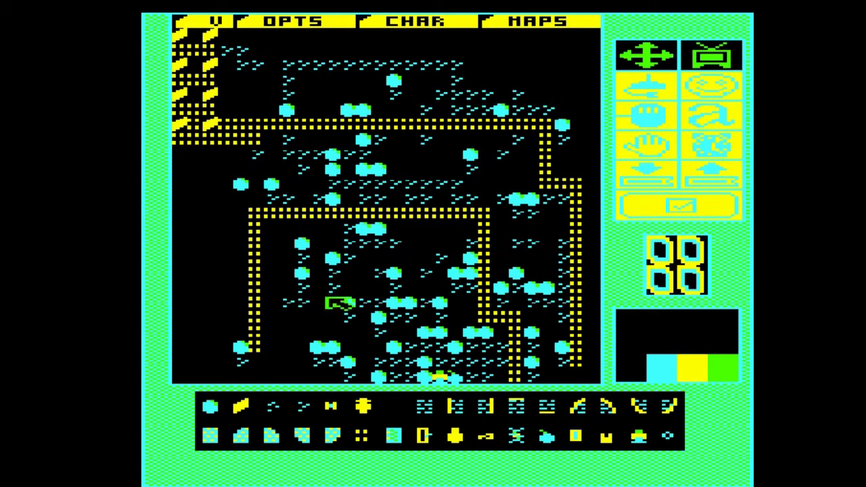
left_click(394, 405)
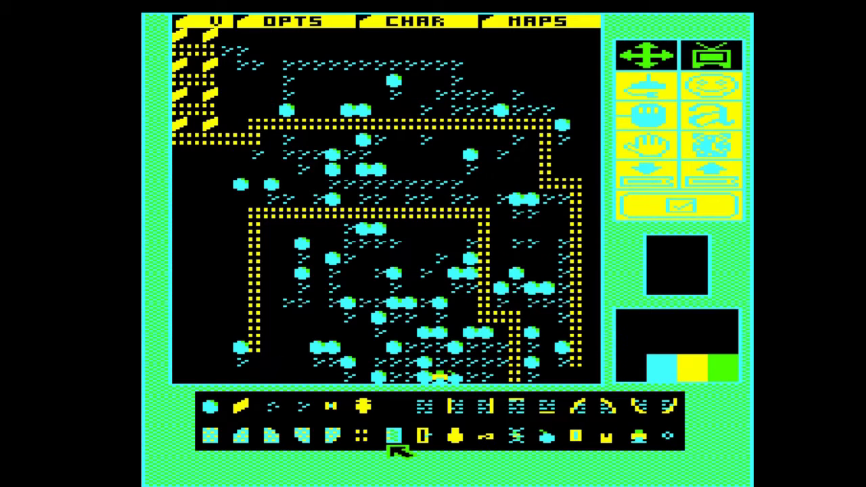
Replace the column 3 diamonds on rows 1, 3, 5 and 7 with concentric-square transporters, clearing the extra transporter from the map's bottom row
left_click(580, 436)
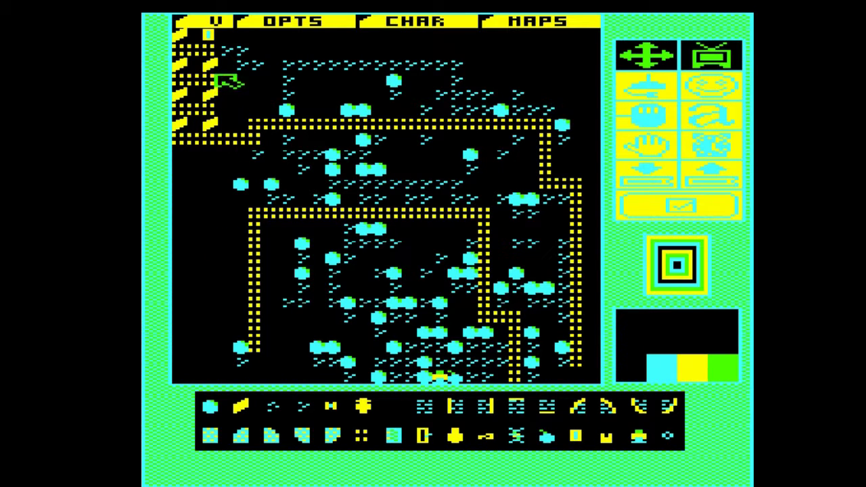
left_click(215, 65)
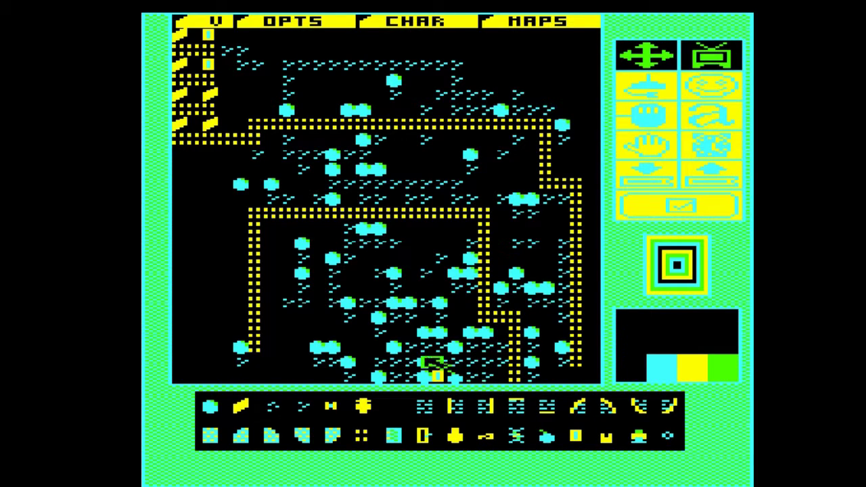
left_click(398, 410)
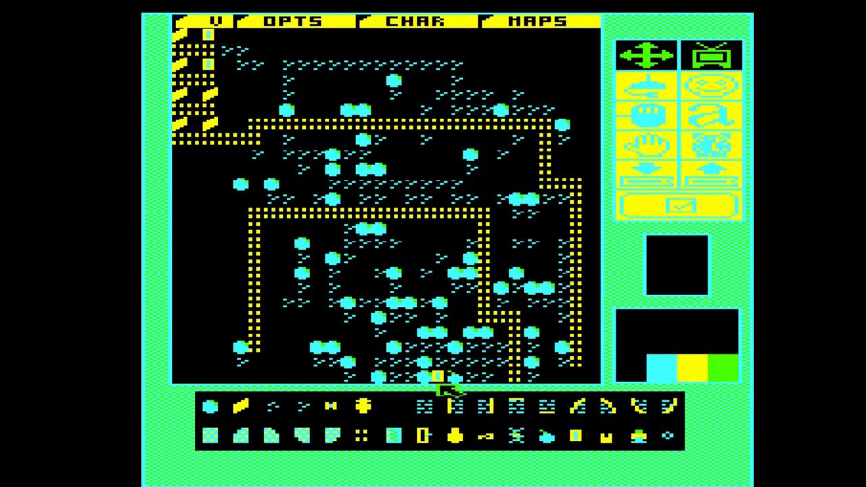
left_click(575, 438)
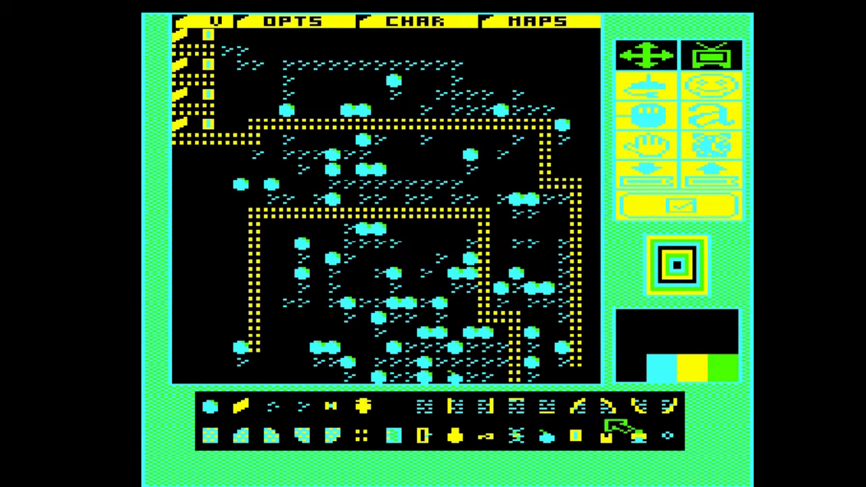
Put the player figure back beside the rock on the map's bottom row, and move the adjacent bomb to column 1, row 7
left_click(639, 438)
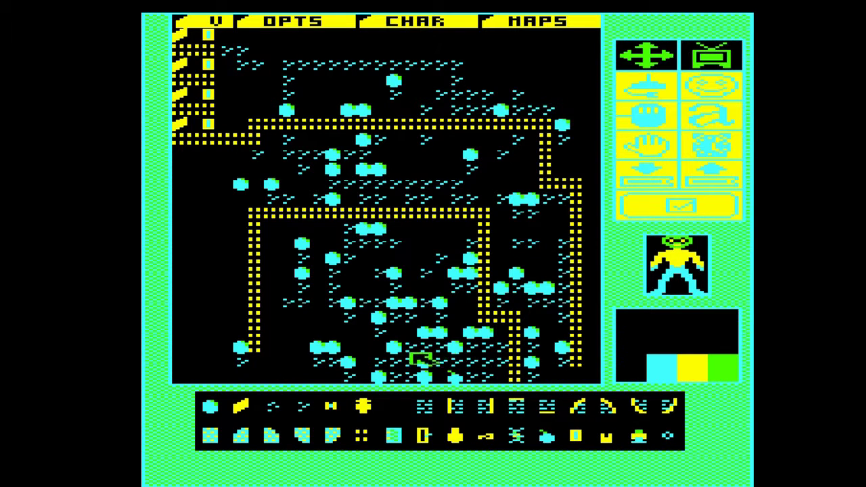
left_click(441, 377)
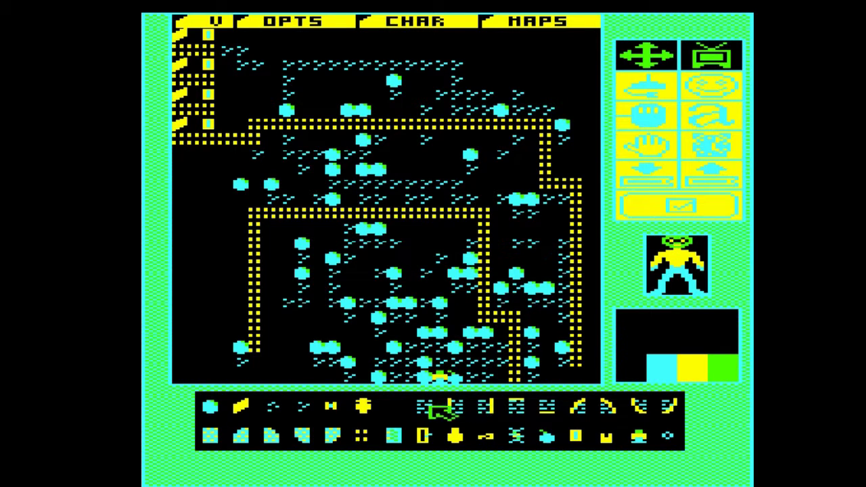
left_click(412, 407)
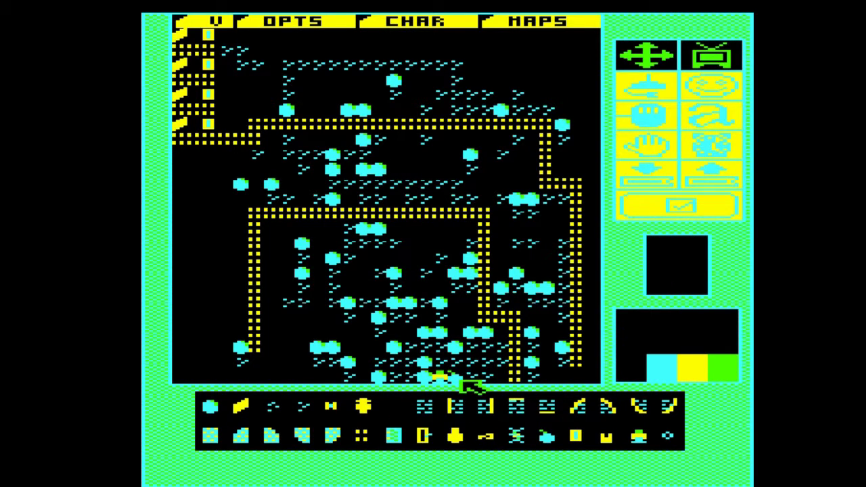
left_click(545, 436)
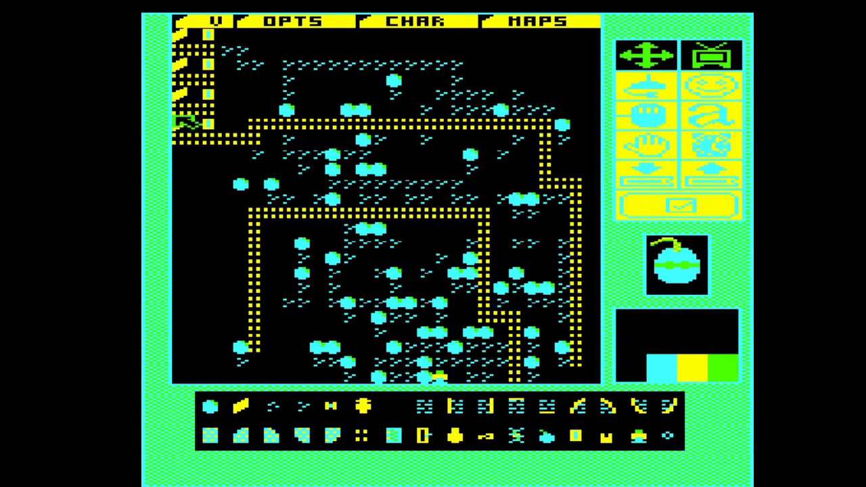
left_click(180, 124)
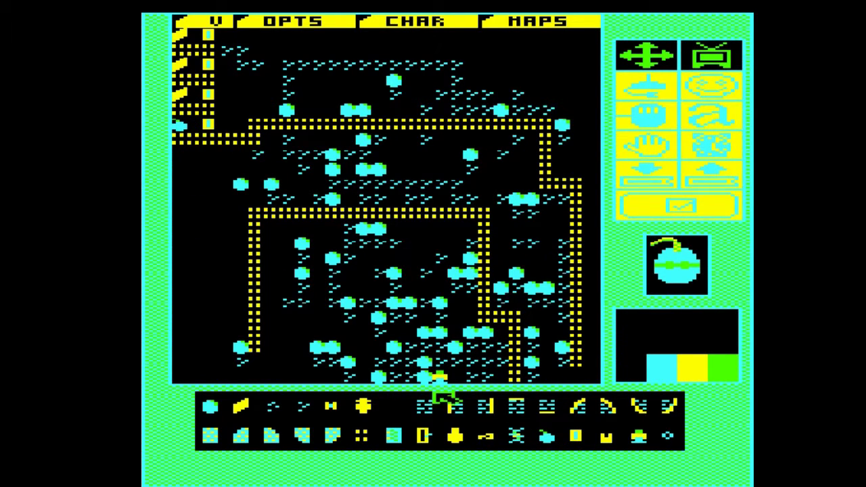
Replace the remaining column 1 diamonds with a crown on row 1, a small cyan ring on row 3 and a key on row 5
left_click(630, 439)
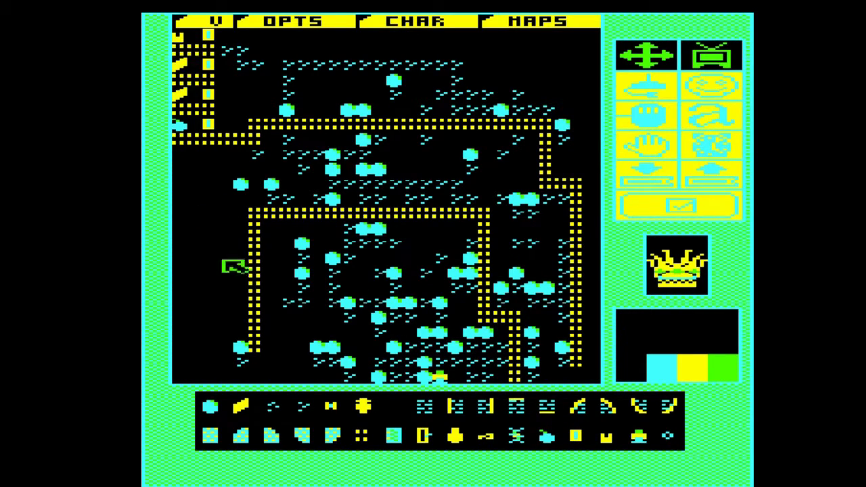
left_click(488, 438)
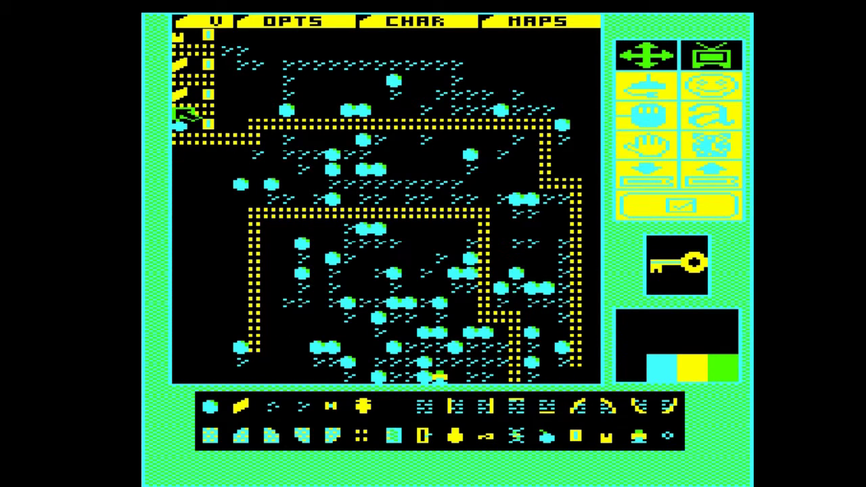
left_click(178, 93)
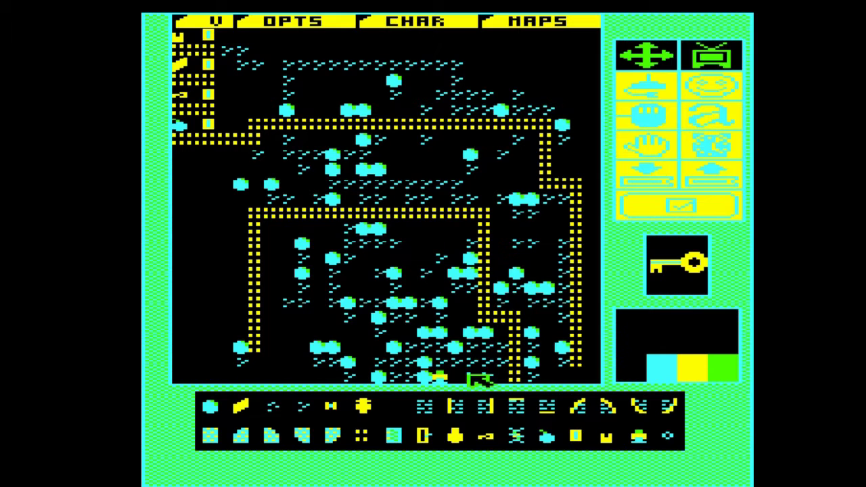
left_click(672, 439)
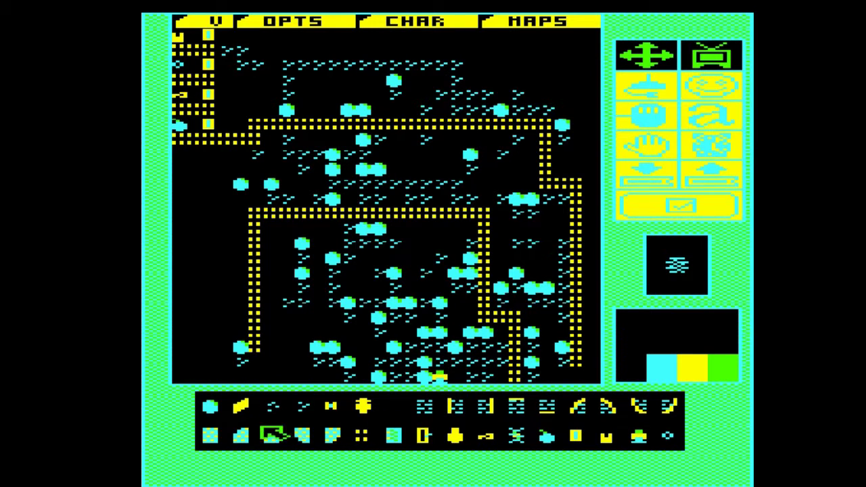
Build a three-tile solid wall on row 3 from column 8, stack a barred cage and a rock above it, and put earth beside the rock
left_click(221, 438)
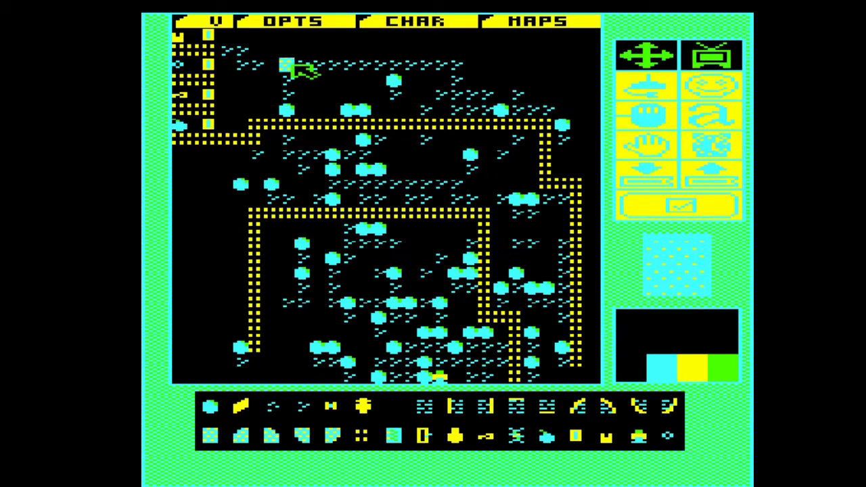
left_click_drag(295, 65, 325, 65)
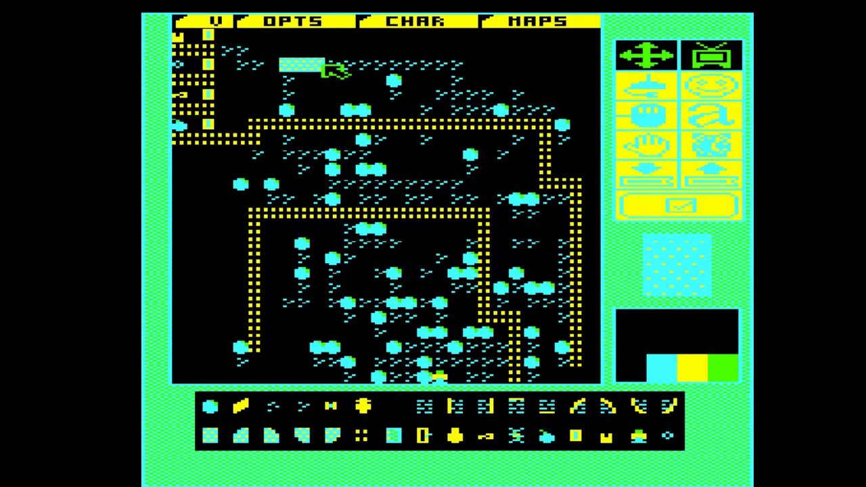
left_click(426, 436)
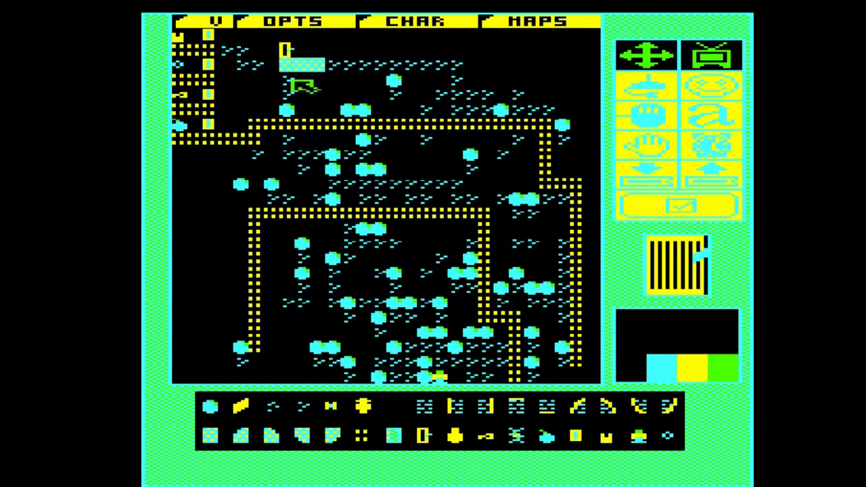
left_click(211, 414)
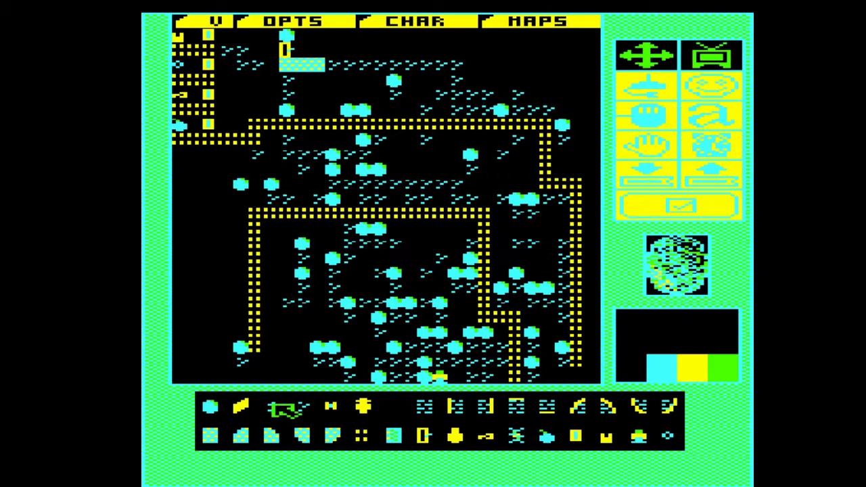
left_click(279, 408)
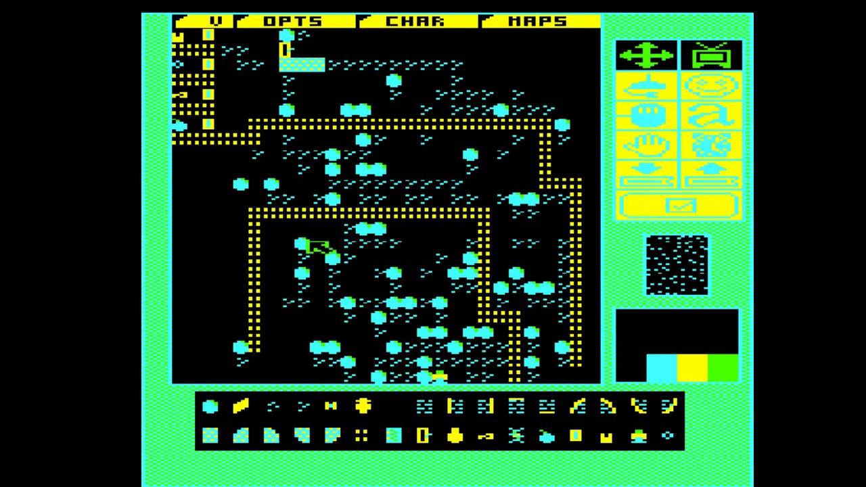
Extend the solid wall from the cage along row 2 to column 20 and up to row 1, then erase the surplus wall tiles around the cage
left_click(210, 433)
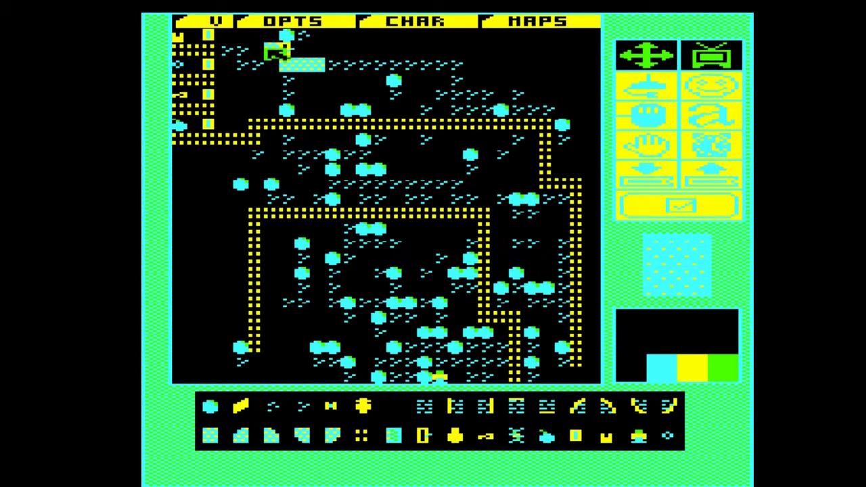
left_click(298, 51)
mouse_move(328, 52)
left_mouse_down()
mouse_move(467, 53)
mouse_move(474, 38)
left_mouse_up()
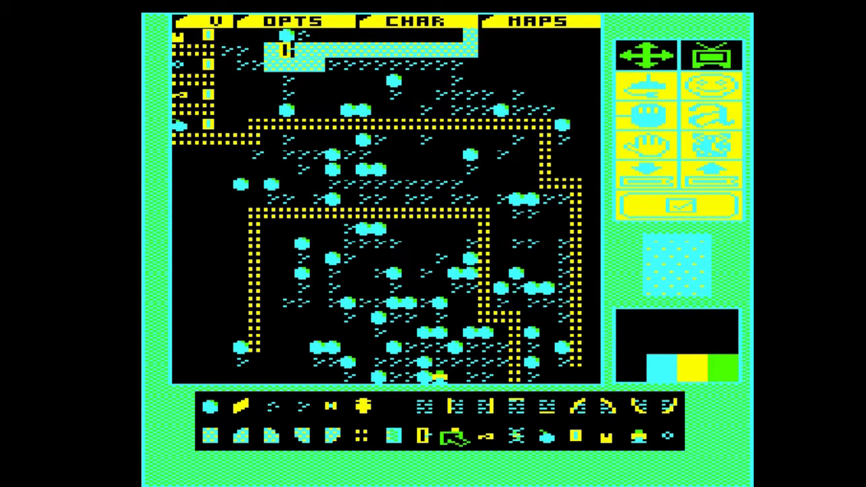
left_click(400, 414)
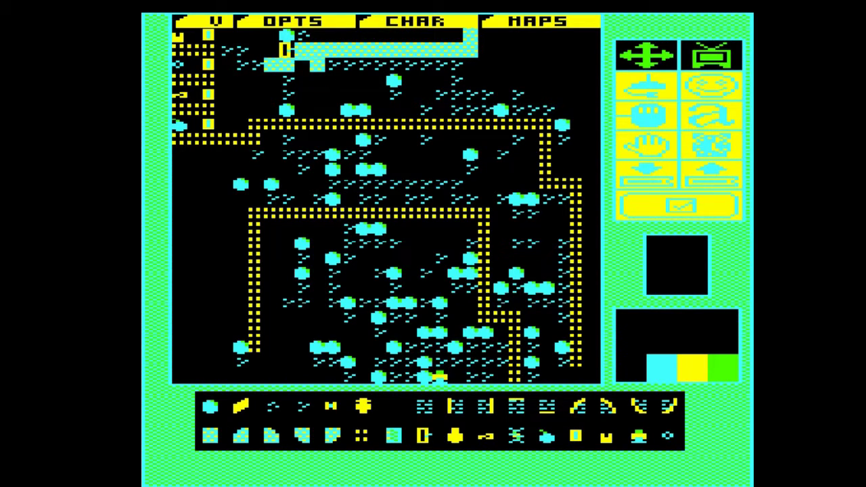
left_click(317, 65)
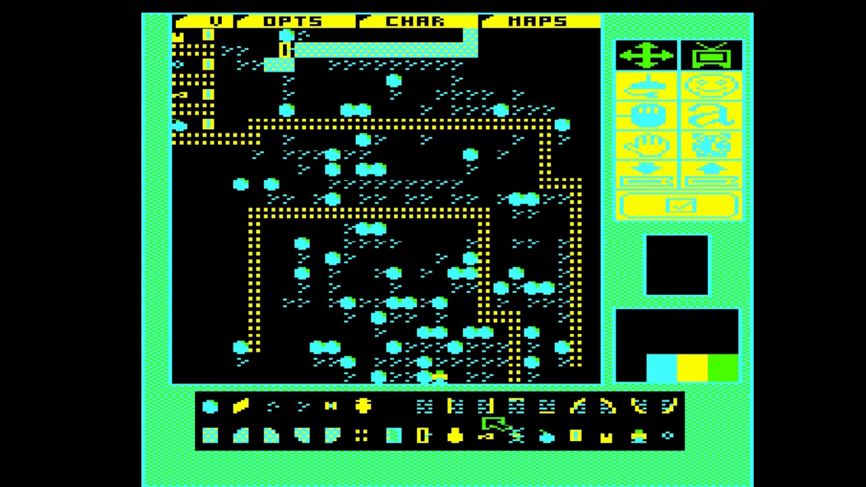
Place three small cyan rings on row 1 above the long wall, and barred cages at the right edge, below the upper block wall and at the left edge
left_click(667, 437)
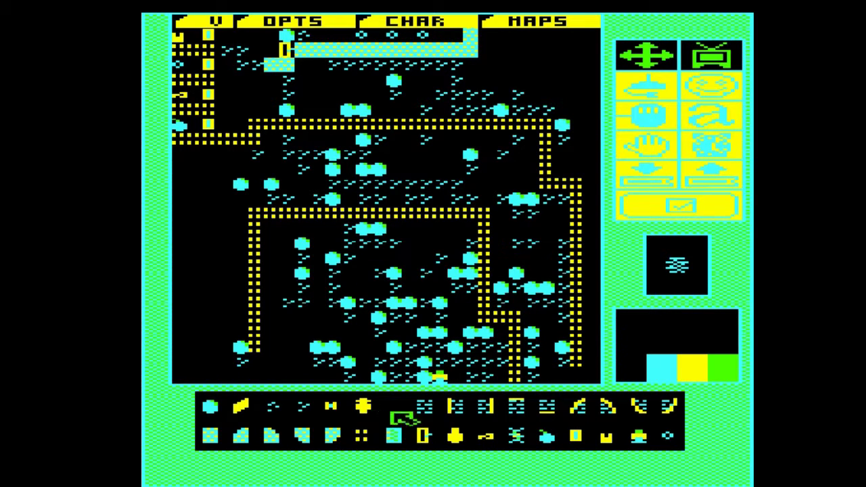
left_click(431, 436)
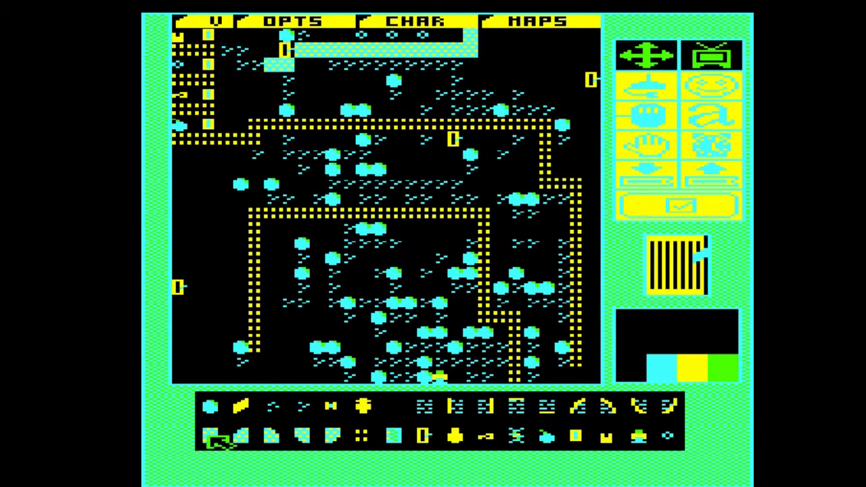
Draw a solid wall from the left-edge cage across to column 8 and down the map, erasing its tile on the bottom row
left_click(210, 435)
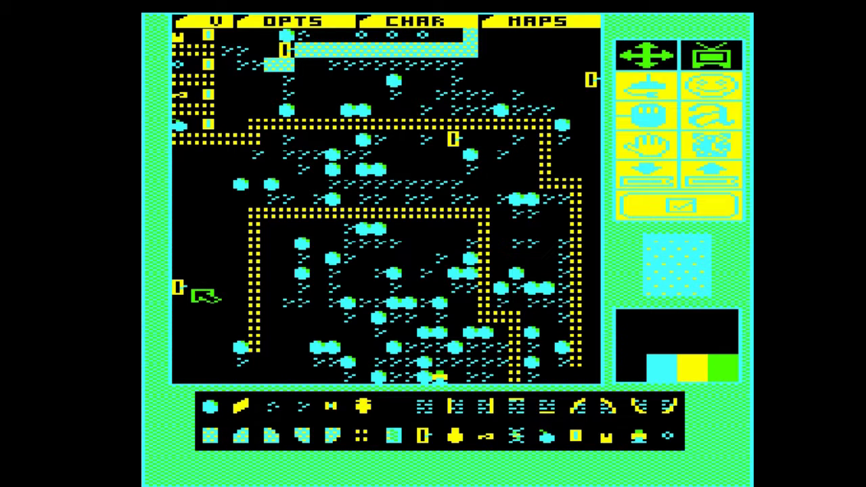
mouse_move(207, 293)
left_mouse_down()
mouse_move(292, 295)
mouse_move(293, 379)
left_mouse_up()
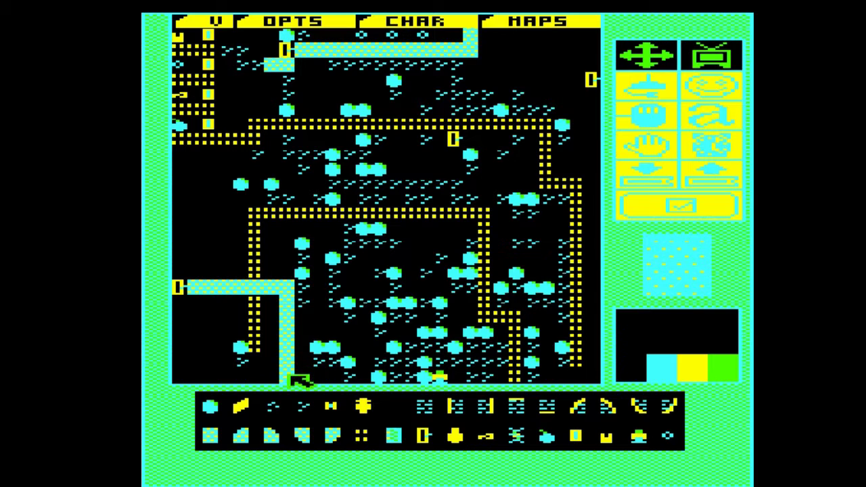
left_click(395, 409)
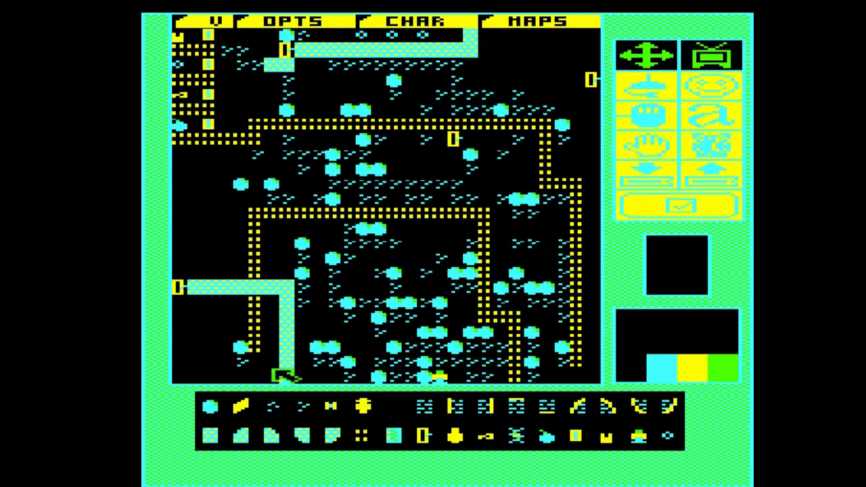
Erase the yellow block column and loose tiles below the left-edge solid wall, and place two diamonds inside that wall's corner
mouse_move(247, 350)
left_mouse_down()
mouse_move(257, 310)
mouse_move(255, 341)
left_mouse_up()
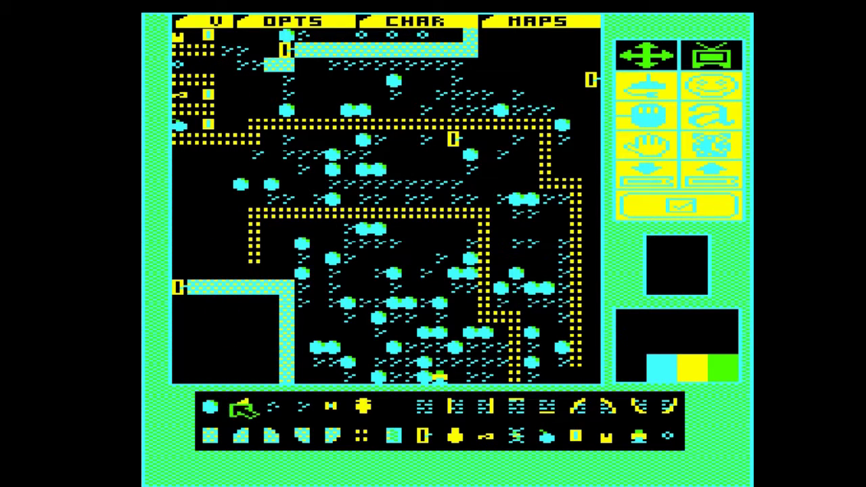
left_click(234, 405)
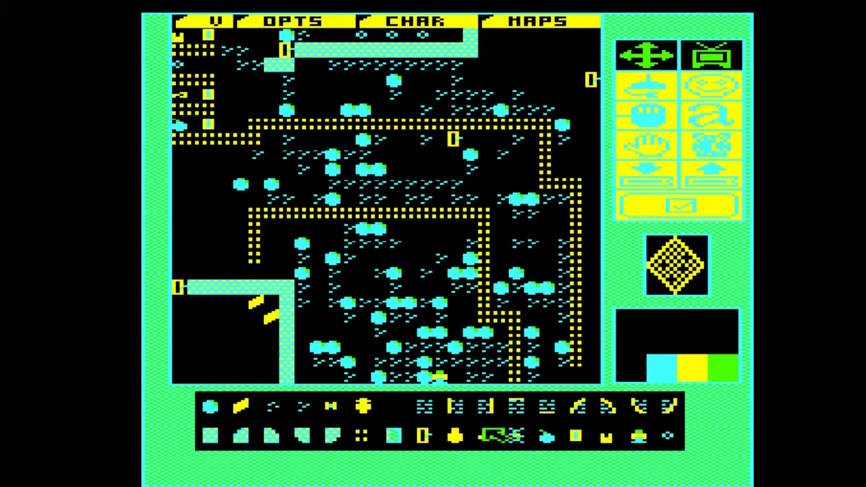
left_click(577, 435)
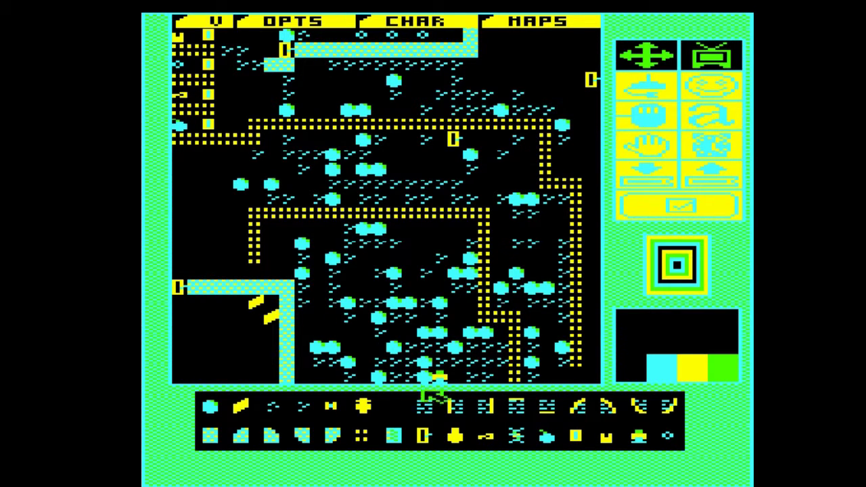
Replace the lower stretch of the right-hand block wall with a solid wall on row 16 from column 22 to the edge, with a safe in column 23
left_click(400, 408)
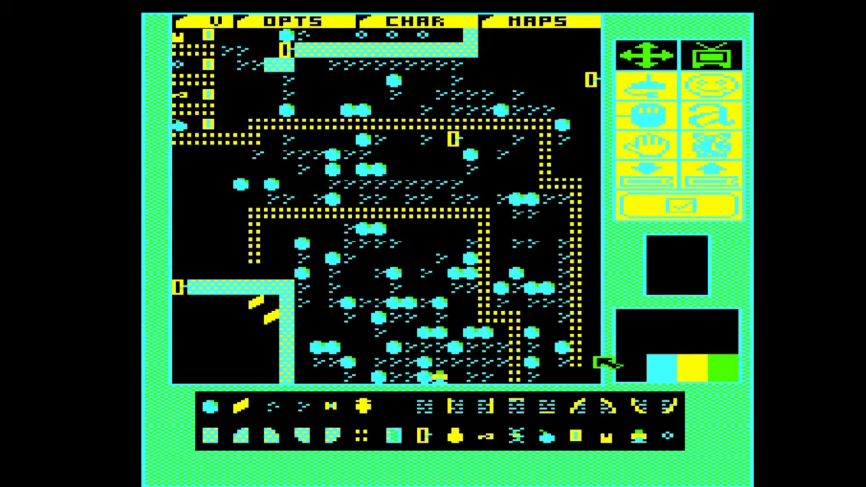
left_click_drag(572, 360, 574, 241)
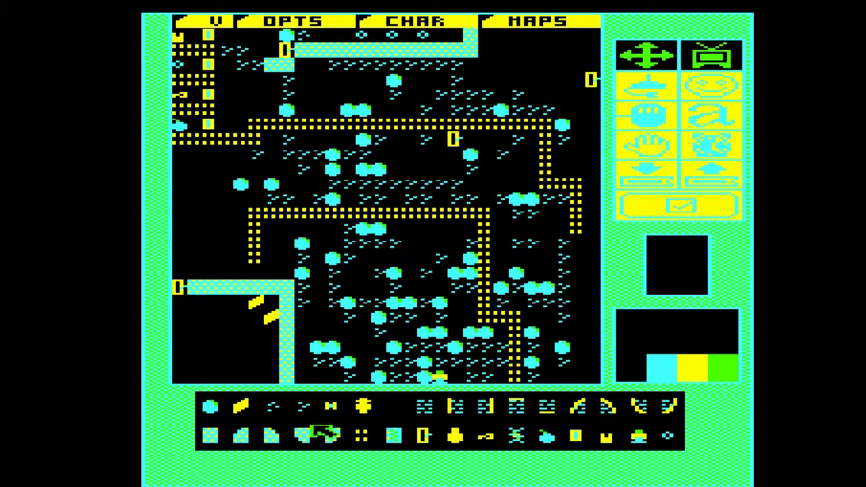
left_click(213, 440)
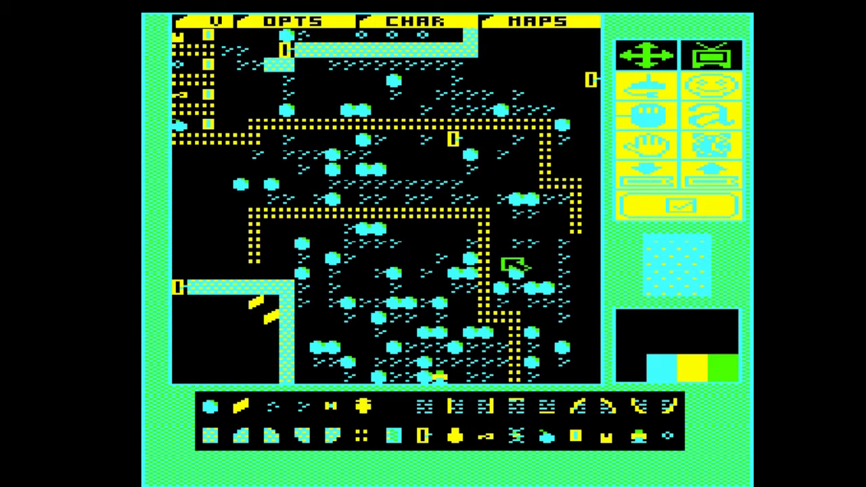
left_click_drag(505, 261, 602, 264)
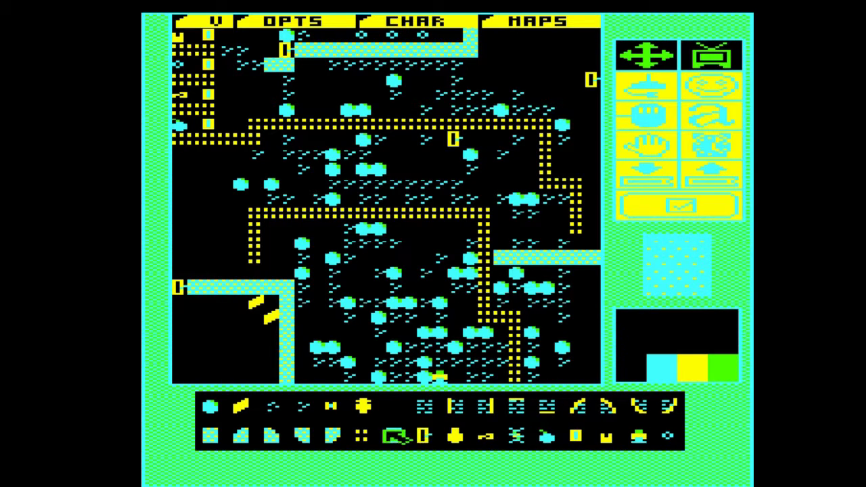
left_click(416, 436)
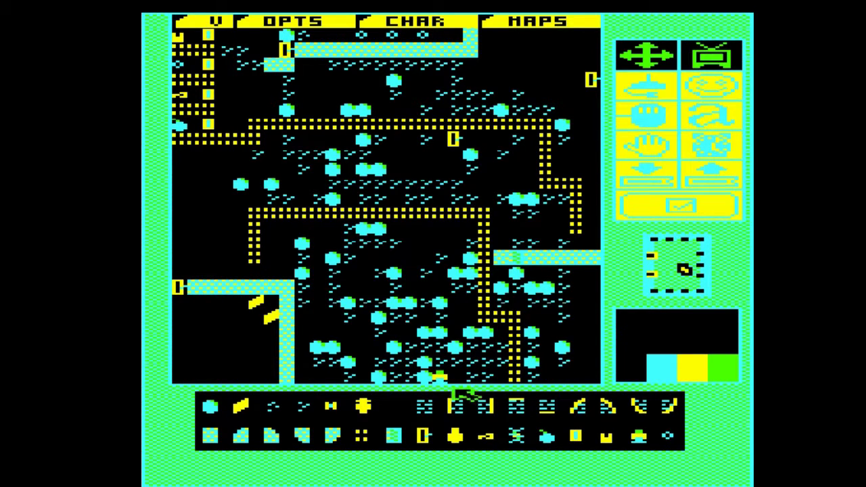
Erase and re-place the transporter in column 3 of row 5, and place two diamonds in the map's bottom-right corner
left_click(400, 407)
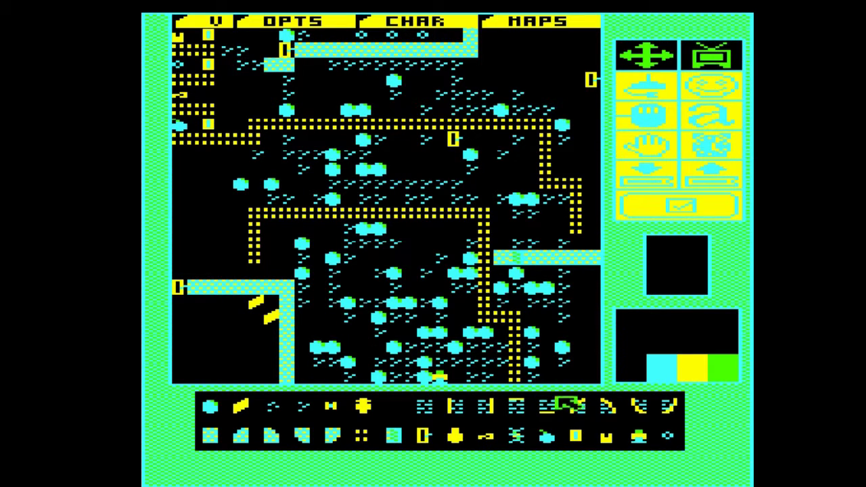
left_click(578, 436)
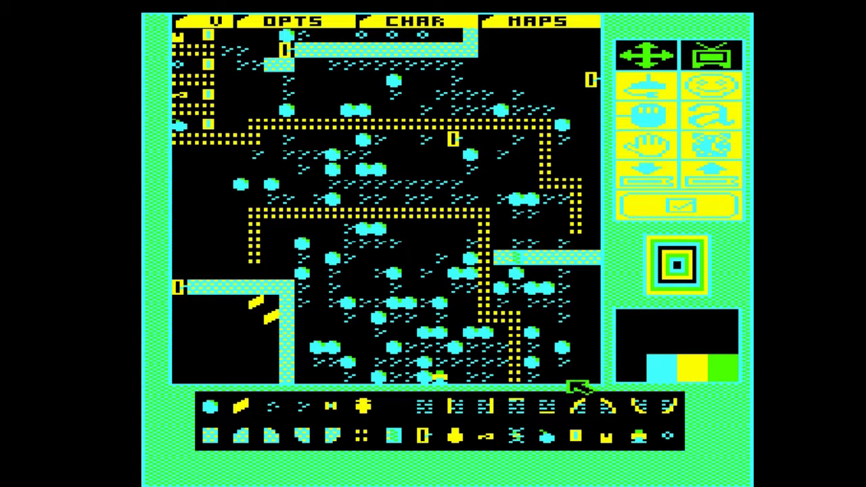
left_click(264, 407)
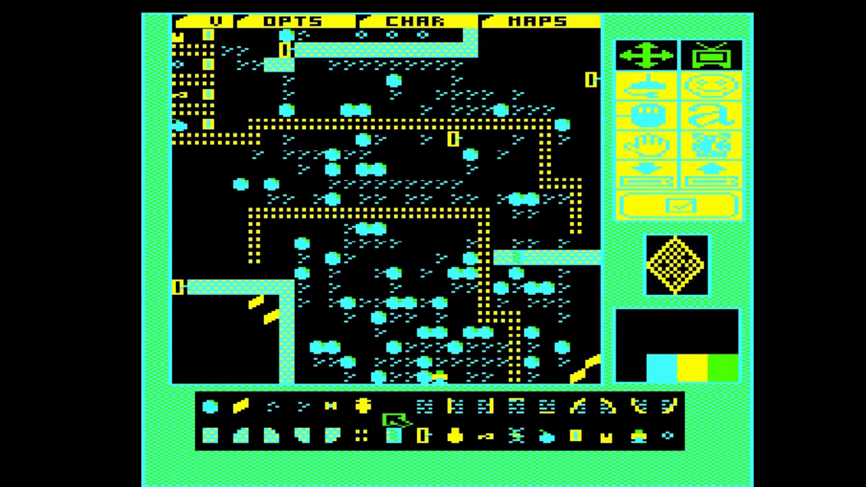
Move the barred cage from the middle of row 8 to column 6 on row 9
left_click(391, 408)
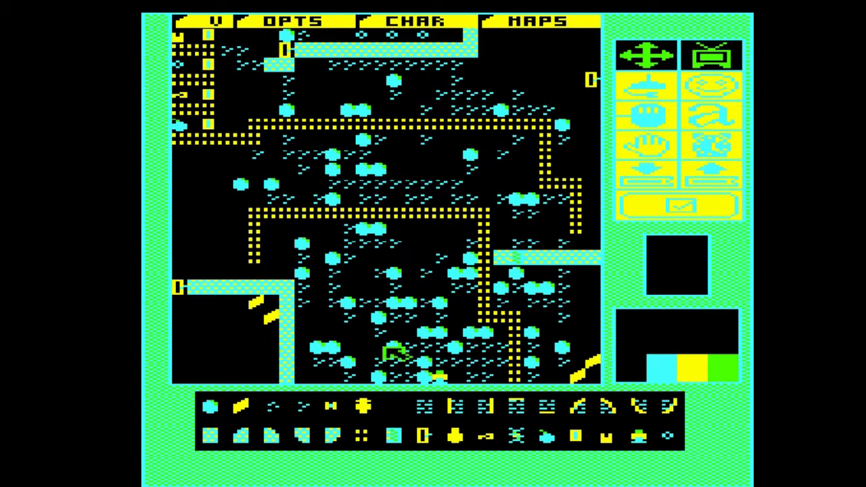
left_click(423, 433)
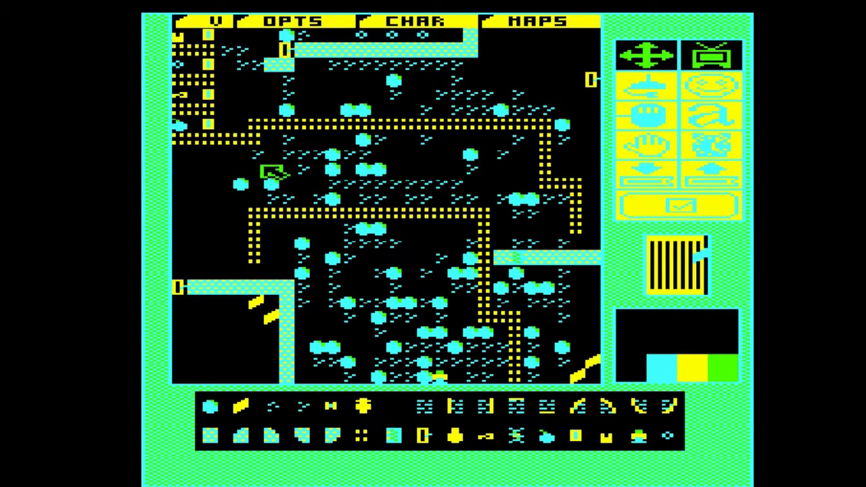
left_click(260, 158)
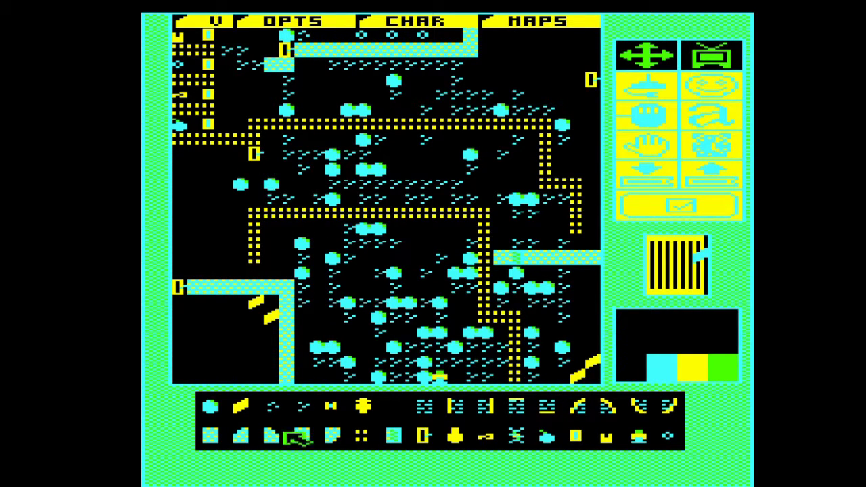
Draw a solid wall on row 10 from column 6 to column 24, with a rock above column 23 and earth in the wall beneath it
left_click(213, 437)
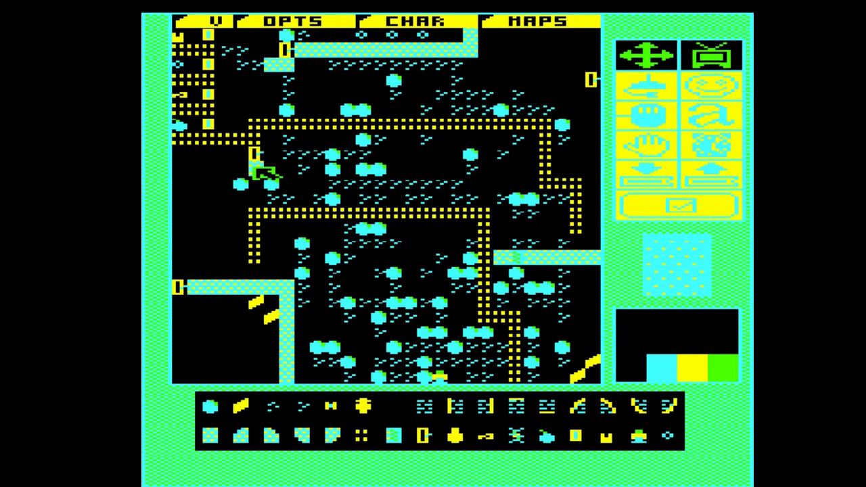
left_click_drag(257, 170, 545, 171)
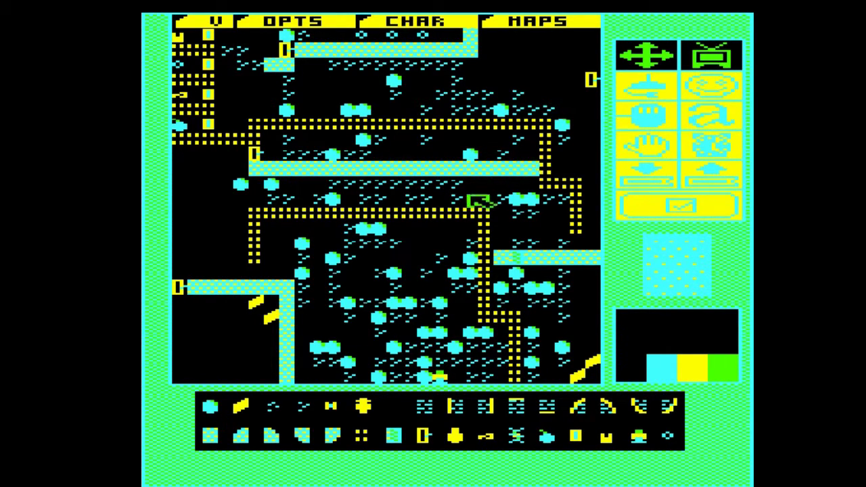
left_click(210, 405)
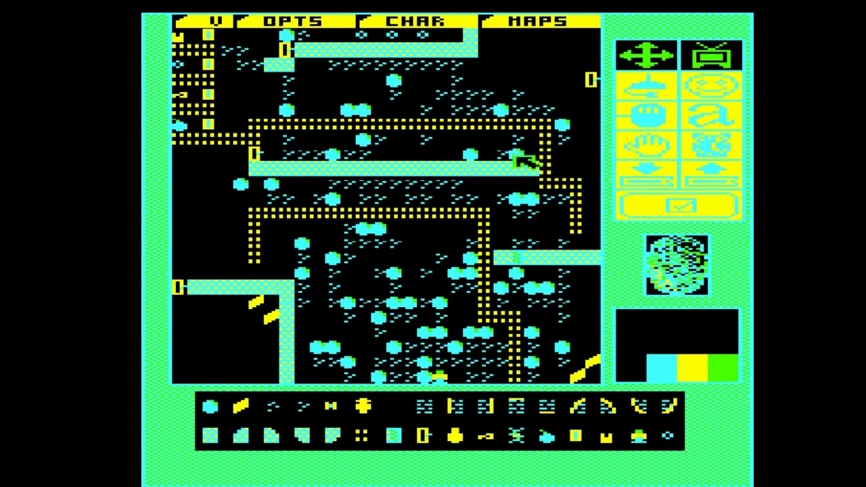
left_click(269, 410)
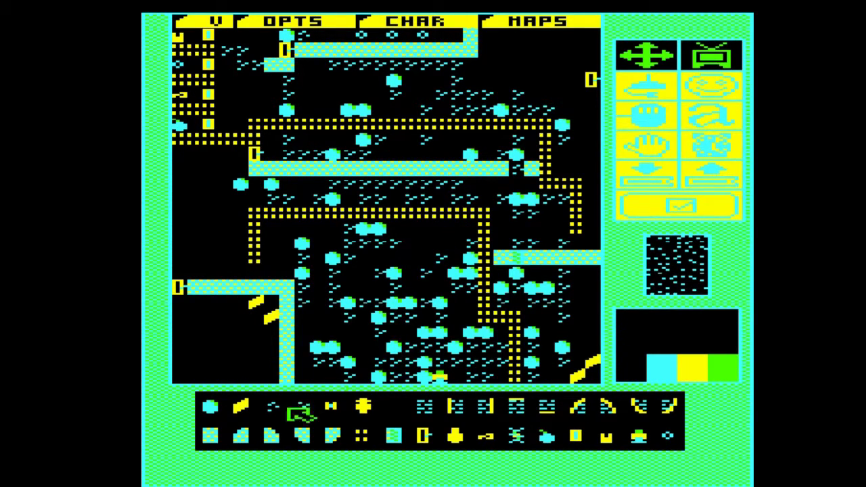
Draw a solid wall along row 4 from the right-edge cage to column 20 and up to the upper solid wall
left_click(217, 436)
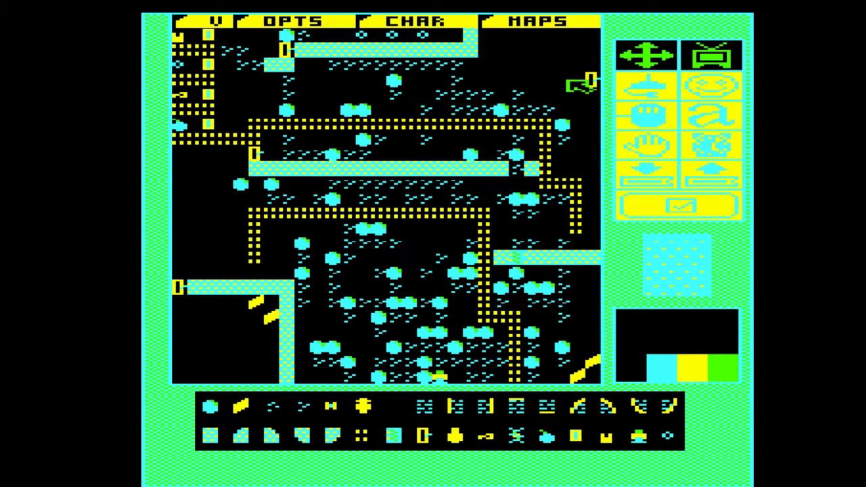
mouse_move(576, 82)
left_mouse_down()
mouse_move(484, 81)
mouse_move(478, 72)
left_mouse_up()
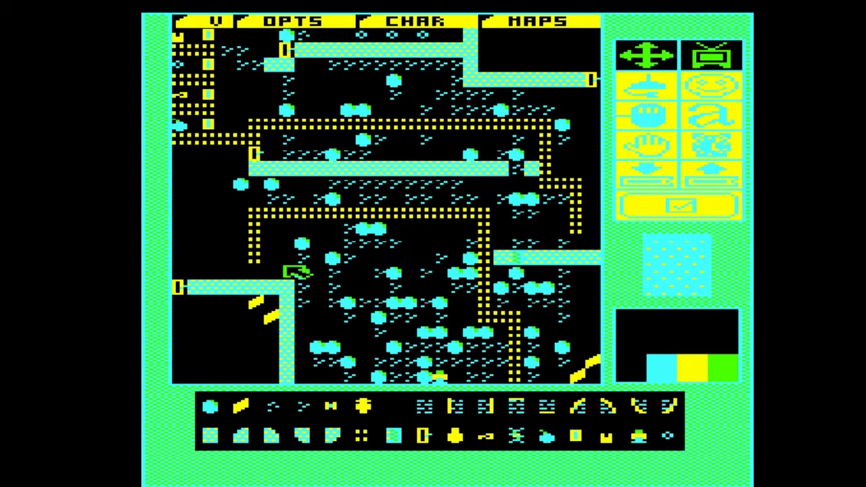
left_click(256, 434)
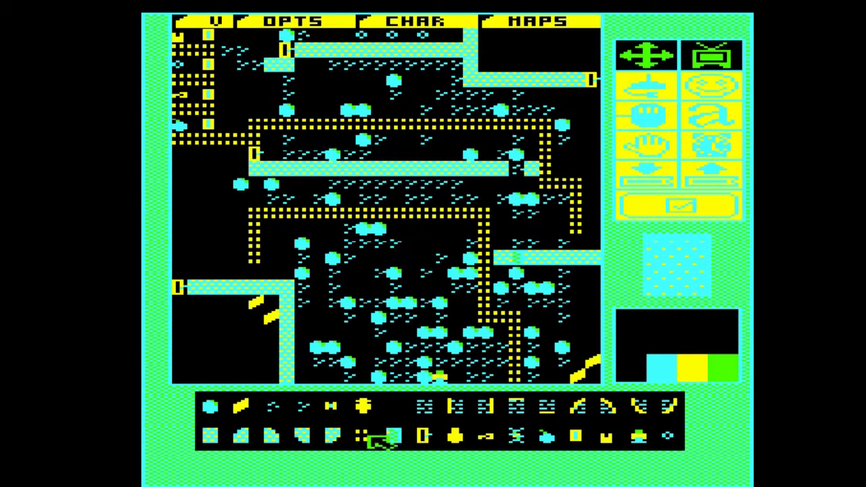
Draw a three-tile block wall at the left end of row 10, with earth and a yellow egg above it in columns 2 and 3
left_click(366, 436)
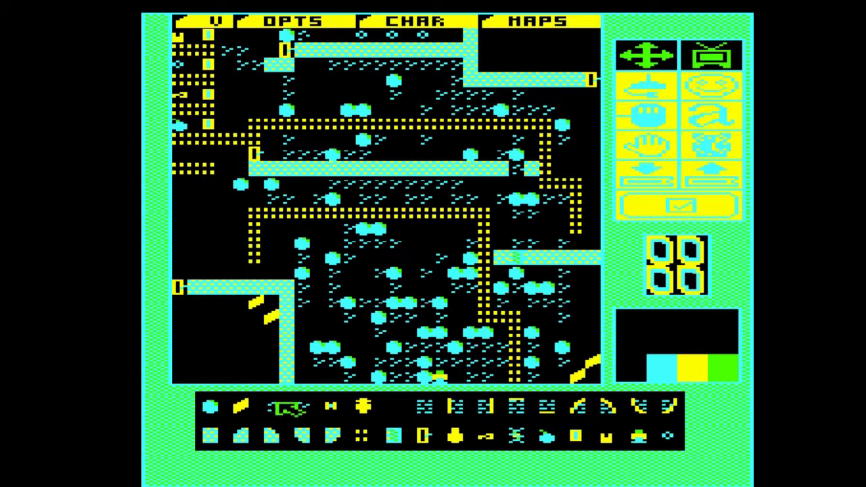
left_click(279, 406)
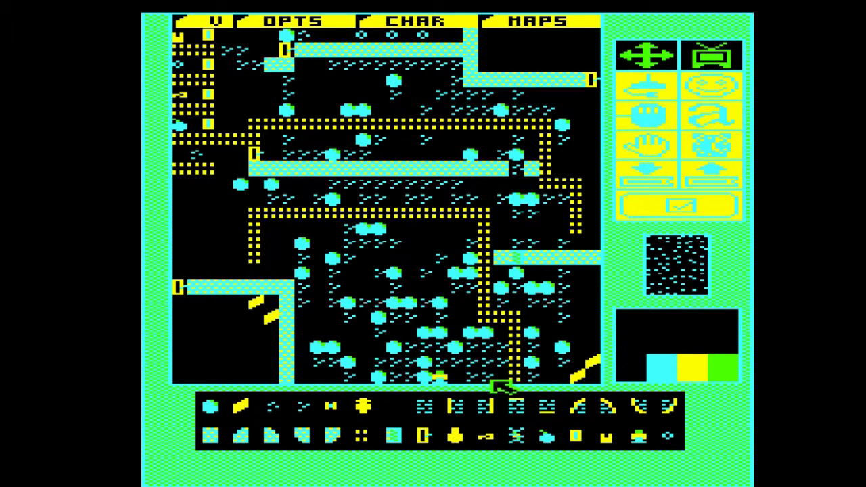
left_click(463, 435)
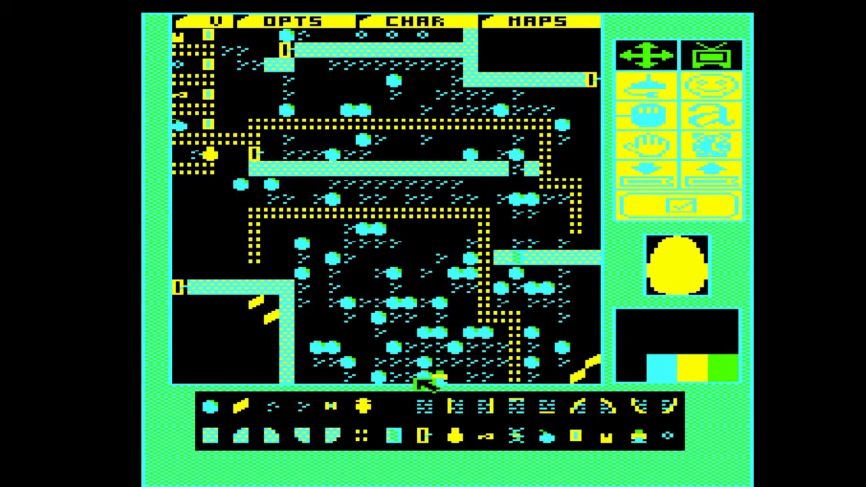
Erase and re-place the column 3 transporters on rows 1 and 7, and remove the one on row 5
left_click(393, 407)
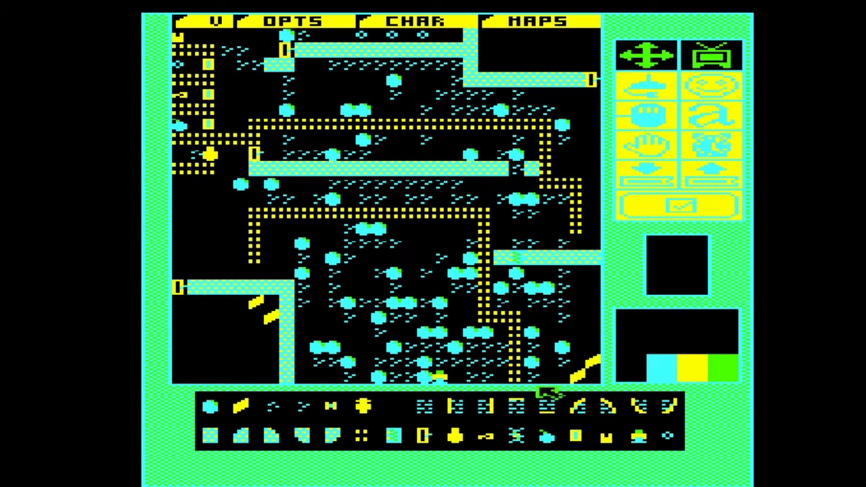
left_click(578, 439)
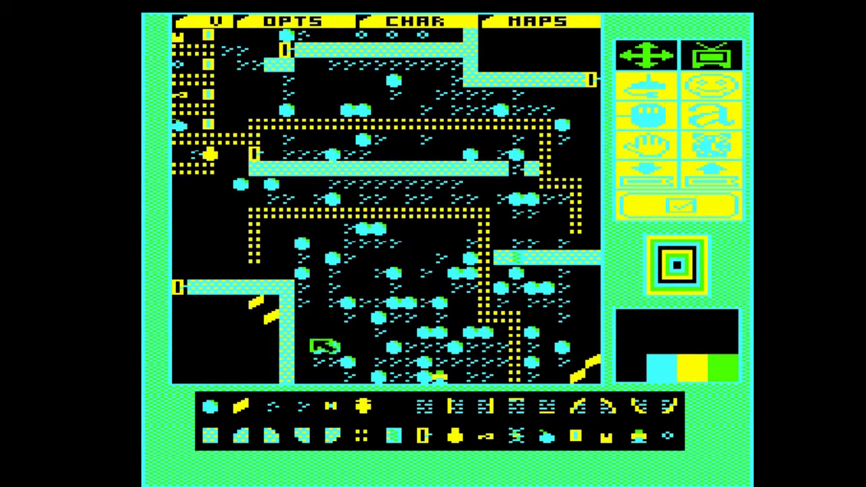
left_click(390, 409)
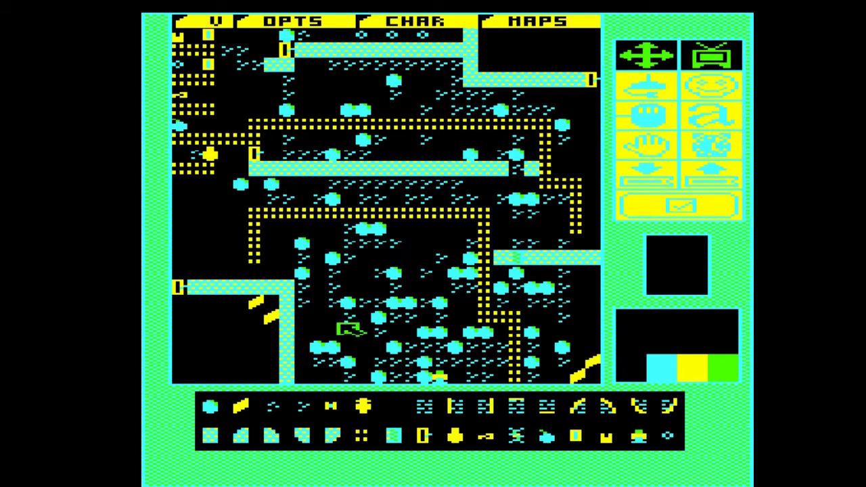
left_click(583, 432)
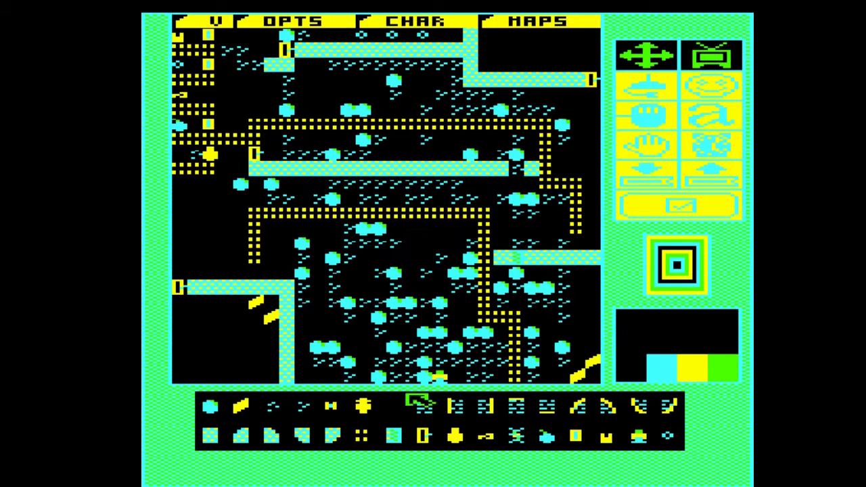
Extend the block wall around columns 25 to 27 down to row 14, up column 27 and back along rows 6, 4 and 5 to column 6
left_click(371, 434)
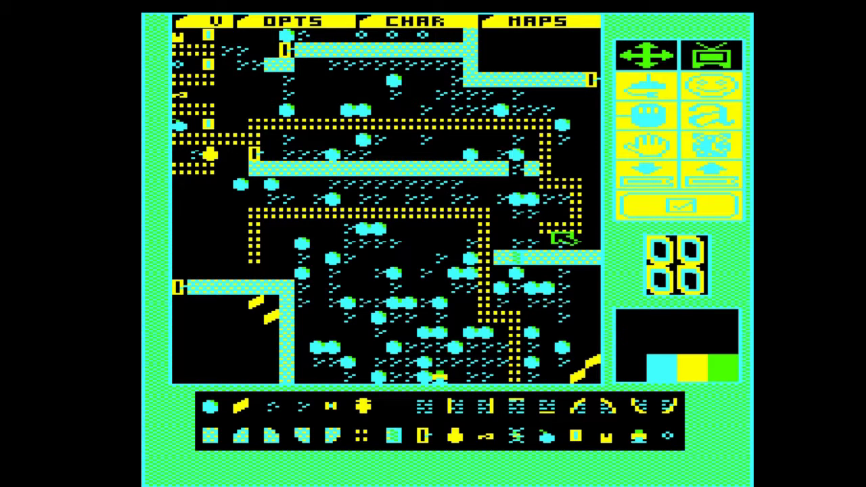
left_click(546, 210)
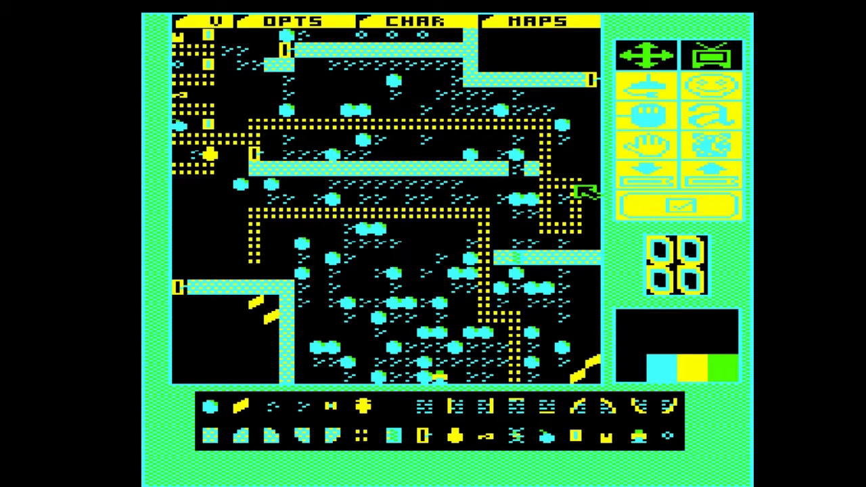
mouse_move(581, 173)
left_mouse_down()
mouse_move(584, 129)
mouse_move(460, 121)
mouse_move(441, 106)
mouse_move(443, 97)
mouse_move(423, 95)
mouse_move(441, 81)
mouse_move(271, 95)
left_mouse_up()
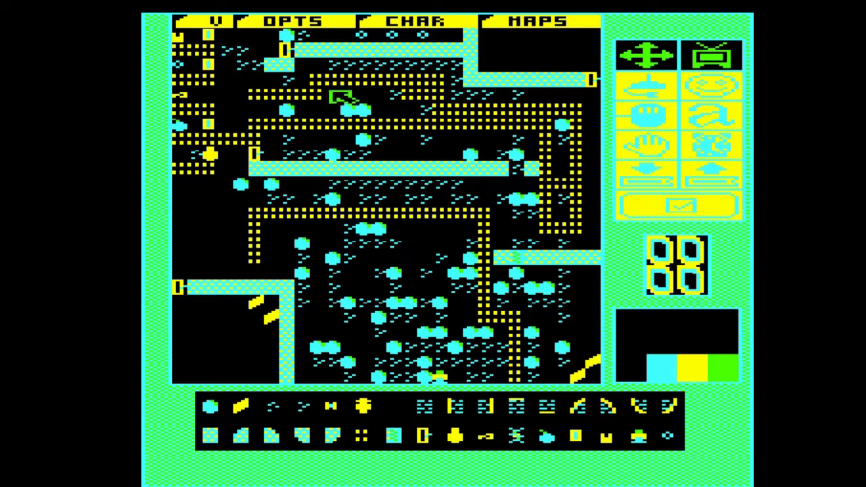
Reroute the right part of the row 7 block wall onto row 8, and clear the walls, earth and paired rocks inside the new passage
mouse_move(499, 172)
left_mouse_down()
mouse_move(541, 172)
mouse_move(512, 145)
mouse_move(452, 145)
left_mouse_up()
left_click(530, 169)
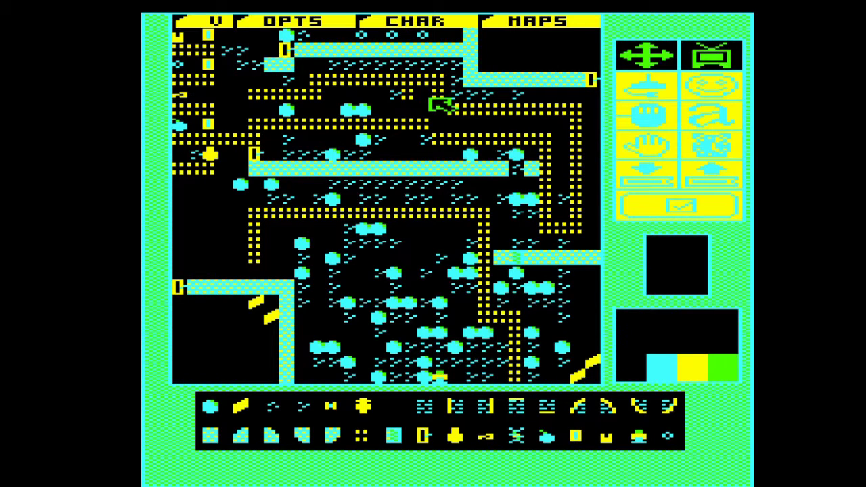
left_click(355, 110)
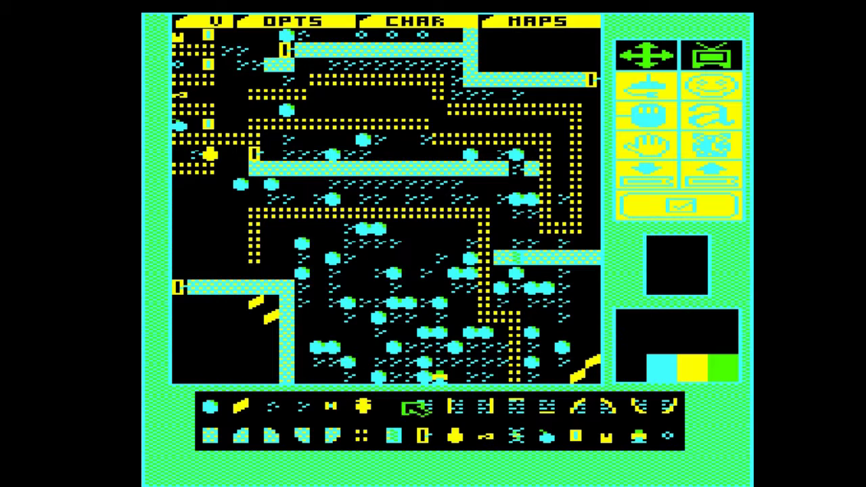
Place two diamonds on row 6, in columns 6 and 9, around the rock at the passage's left end
left_click(250, 409)
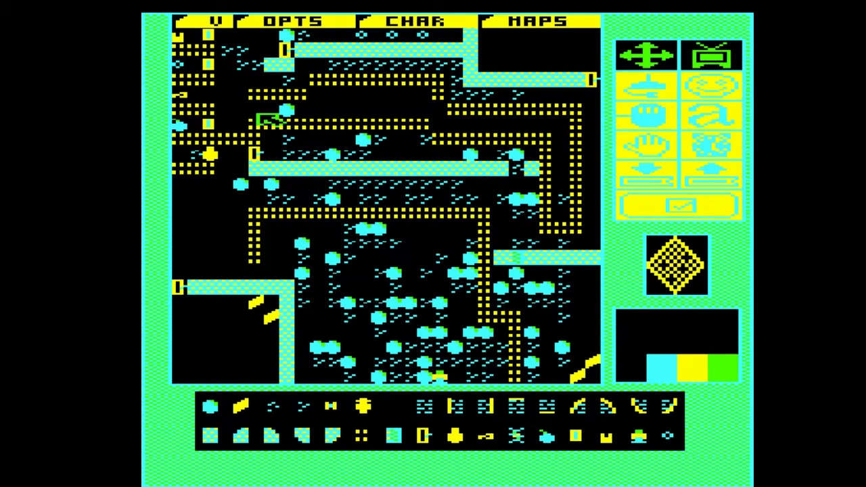
left_click(258, 113)
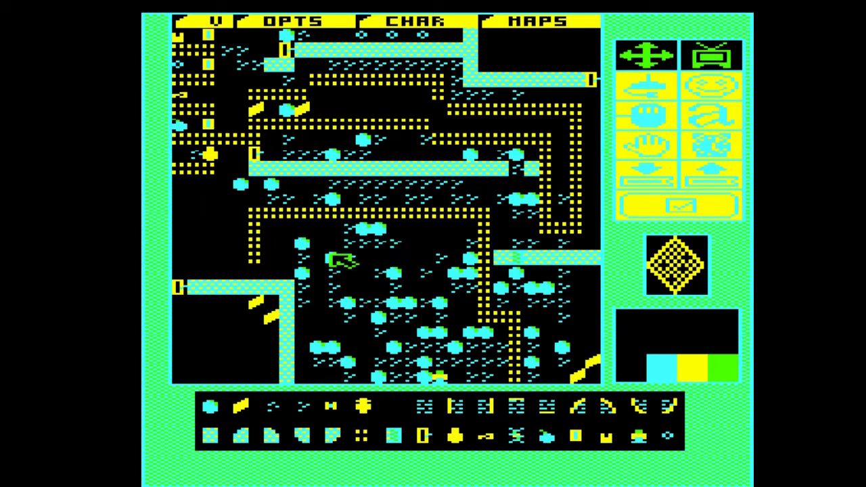
Place a transporter in column 3 on row 5, and safes in column 26 on row 14 and column 23 on row 4
left_click(575, 434)
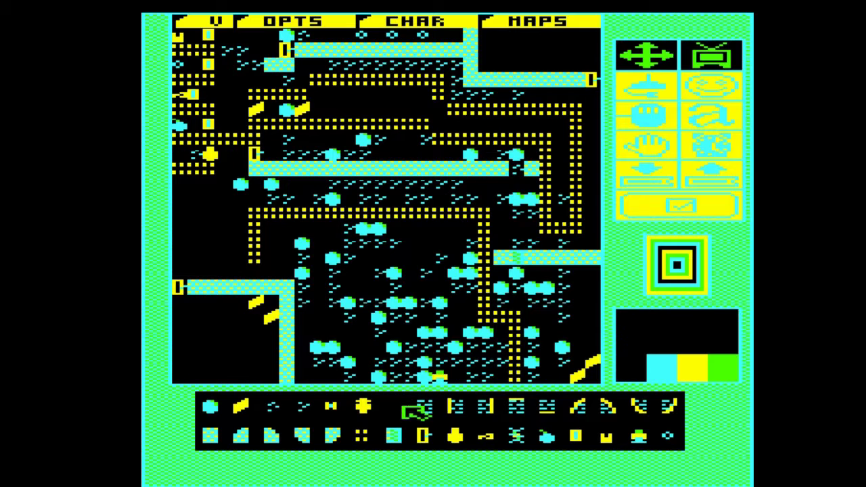
left_click(414, 411)
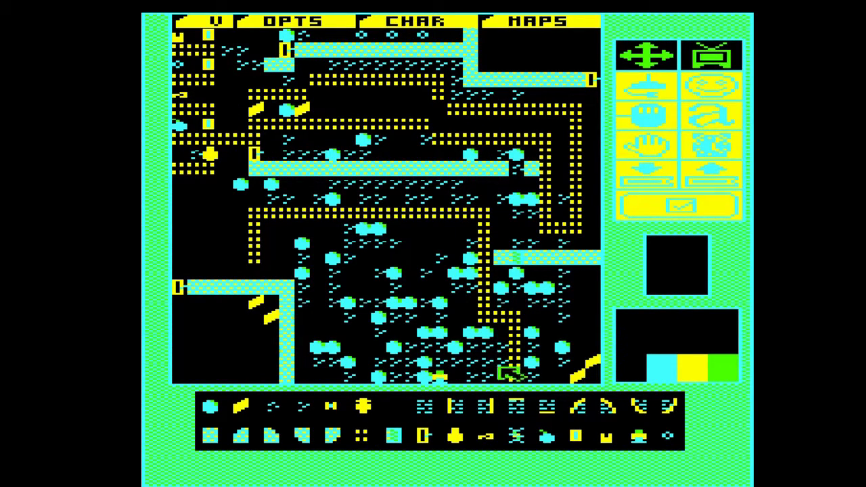
left_click(583, 437)
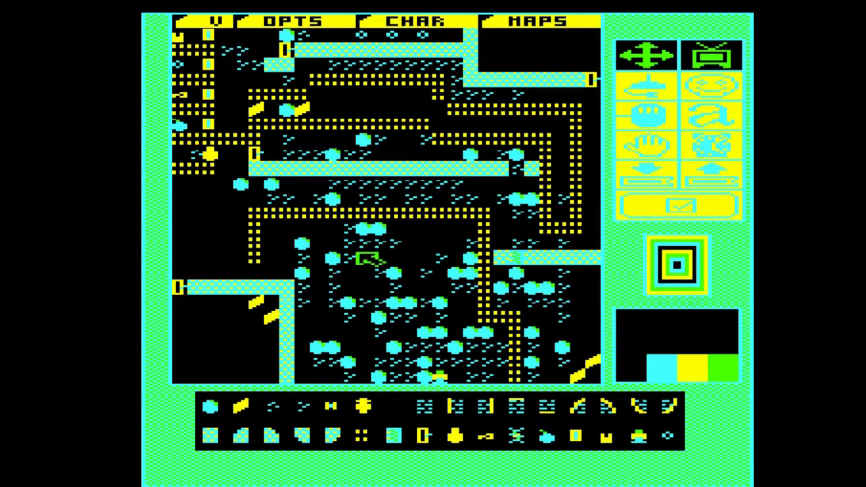
left_click(396, 434)
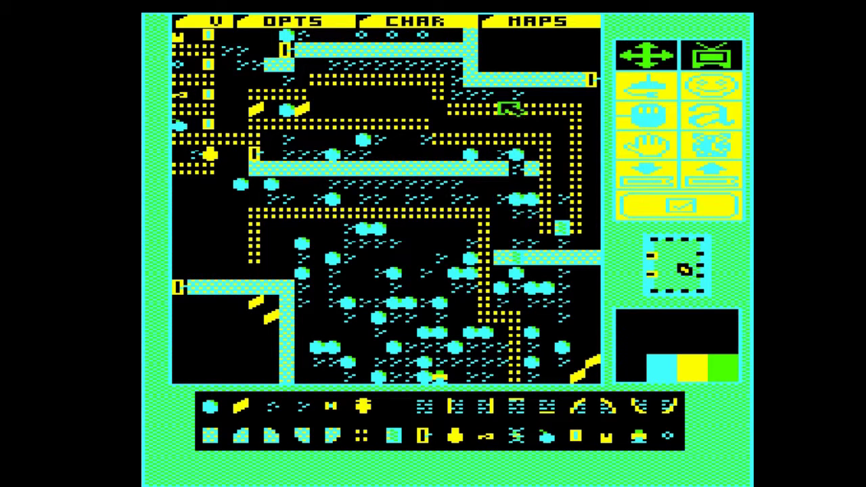
Build a one-tile-wide solid wall in column 24 on rows 1 to 3, clearing the surplus wall in column 25
left_click(216, 443)
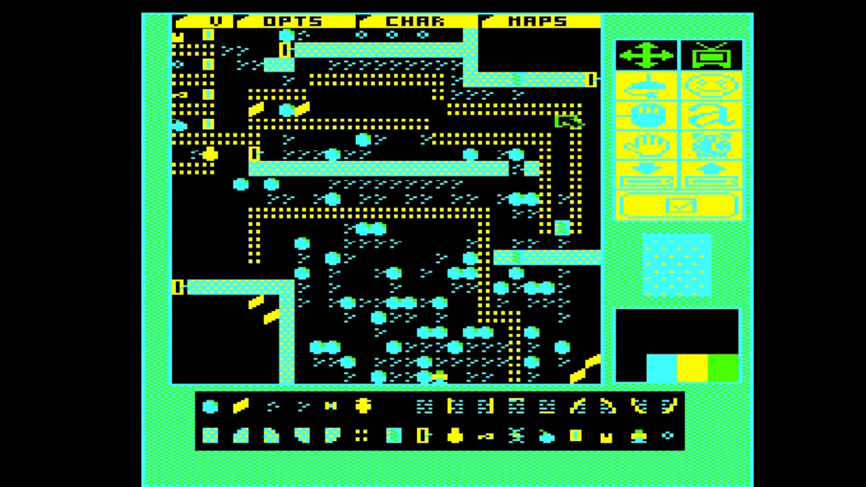
mouse_move(549, 66)
left_mouse_down()
mouse_move(553, 44)
mouse_move(532, 63)
left_mouse_up()
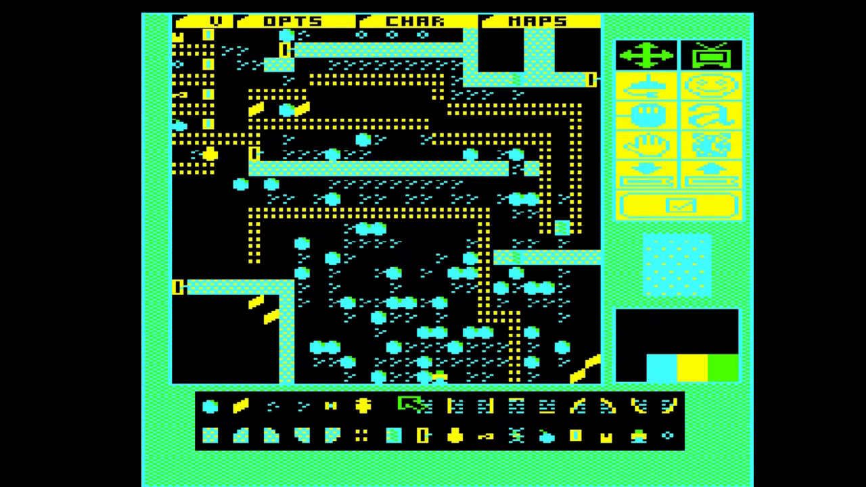
left_click(401, 408)
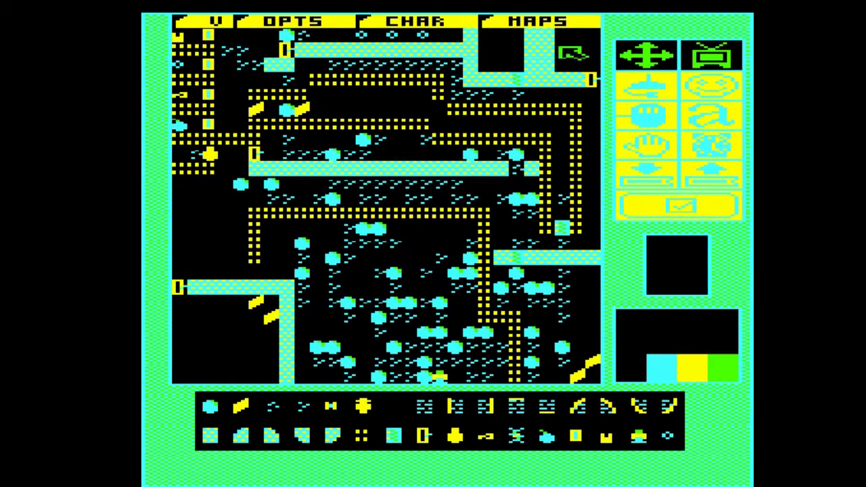
left_click_drag(567, 62, 564, 47)
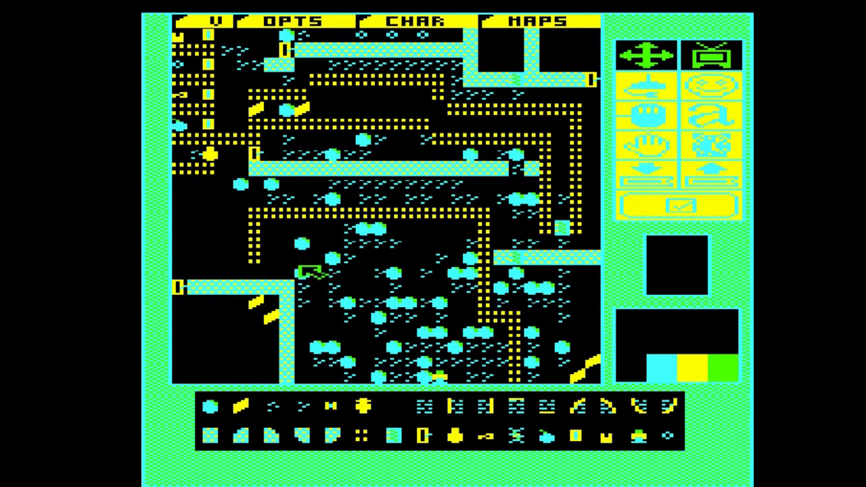
Build a solid wall along row 16 from column 7 to 10, down column 10 to row 20, and along row 20 to column 20
left_click(216, 433)
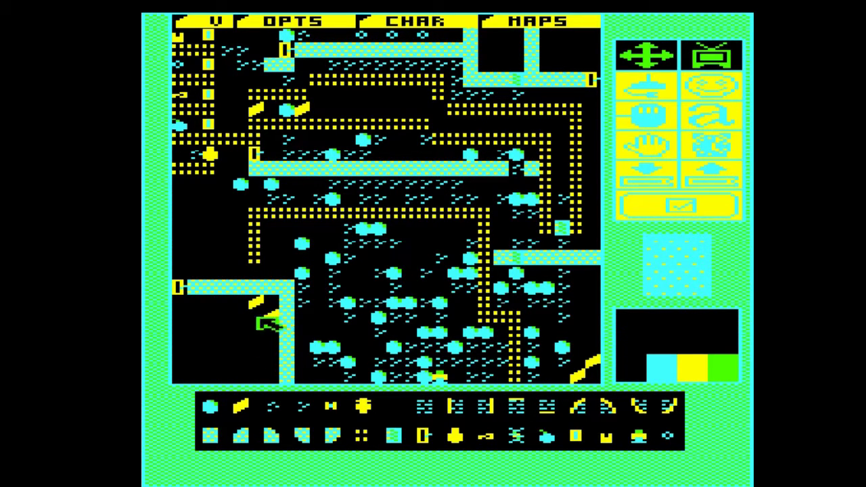
mouse_move(287, 263)
left_mouse_down()
mouse_move(305, 259)
mouse_move(337, 276)
mouse_move(334, 289)
mouse_move(352, 303)
mouse_move(482, 308)
mouse_move(485, 318)
mouse_move(363, 323)
mouse_move(331, 315)
mouse_move(325, 329)
left_mouse_up()
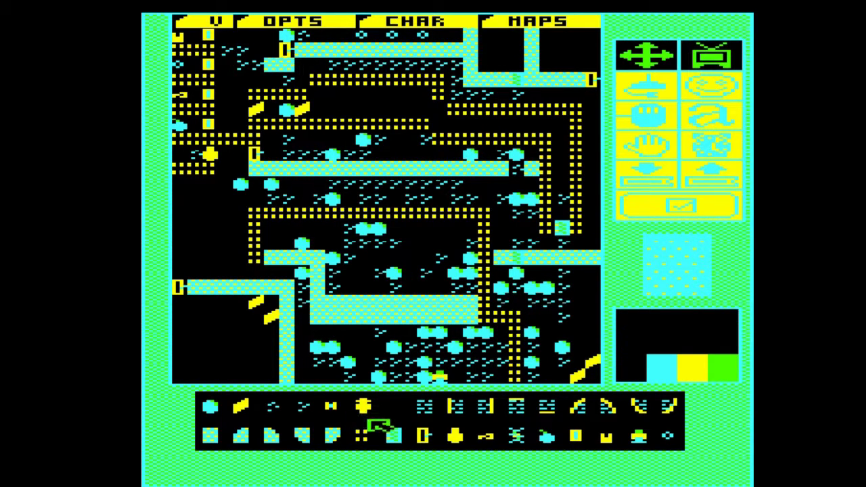
left_click(393, 406)
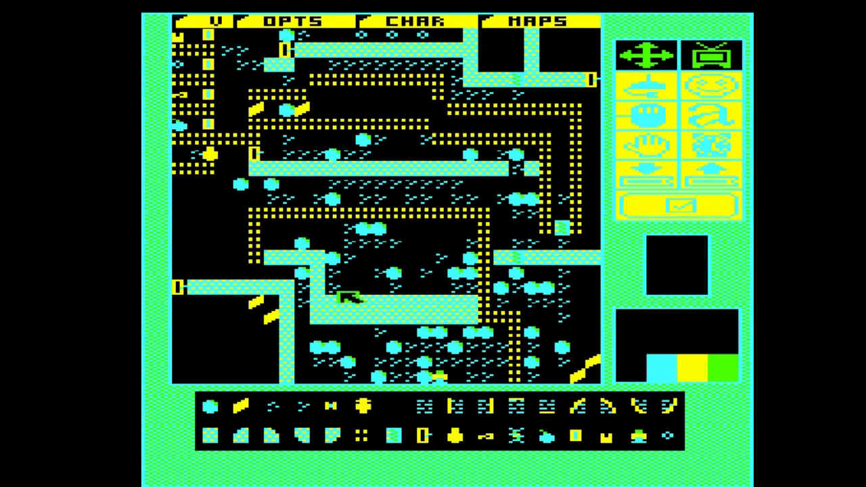
left_click_drag(338, 303, 474, 308)
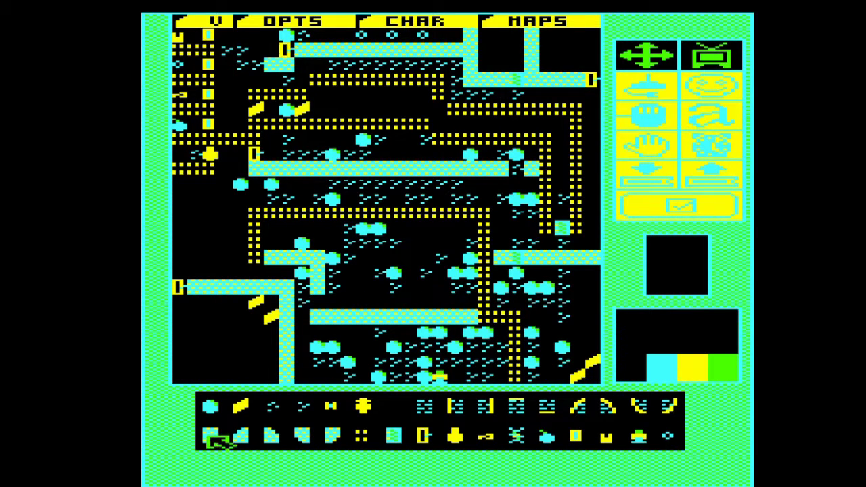
left_click(212, 435)
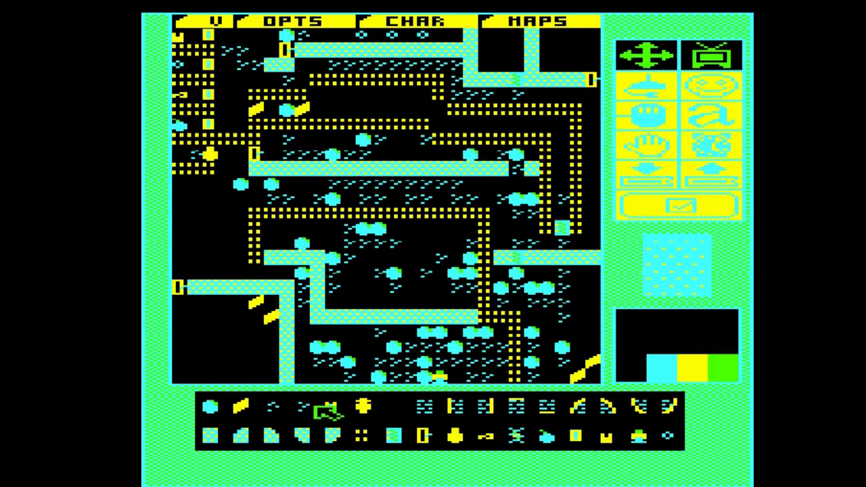
Place a rock in column 21 on row 15 and a safe in column 6 on row 14
left_click(215, 406)
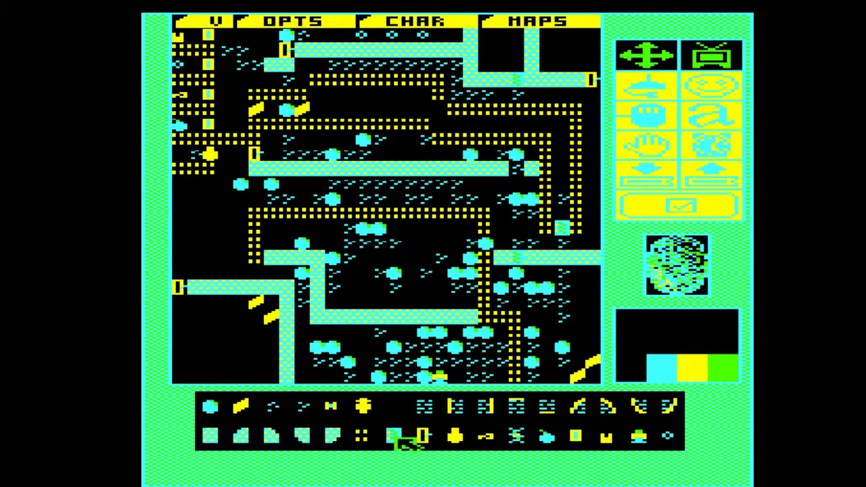
left_click(399, 440)
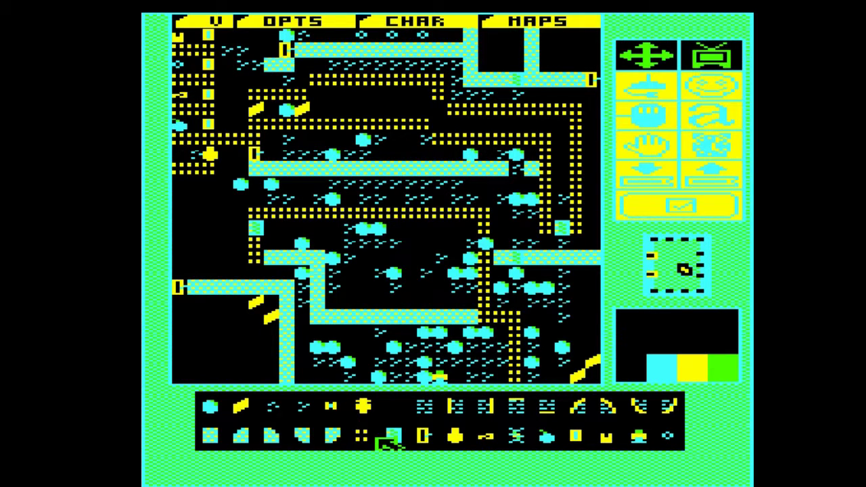
Add a cell on row 11 with block wall below in columns 1 to 3, a safe in column 3 and a diamond in column 1
left_click(363, 437)
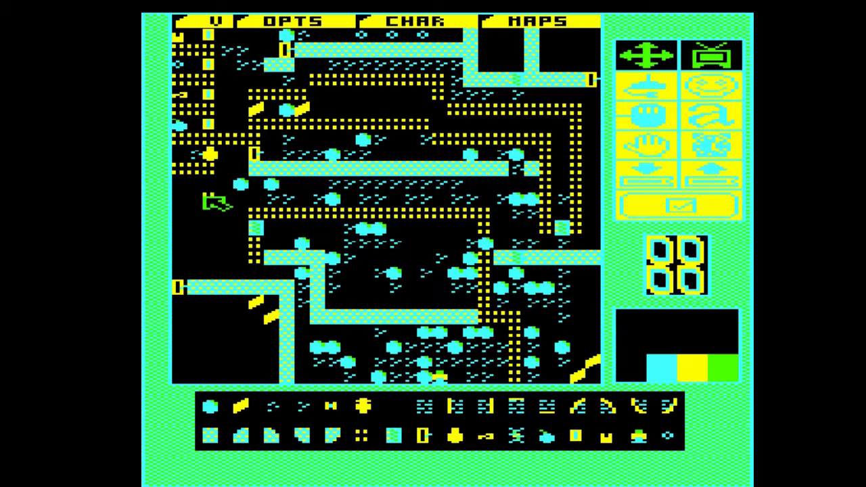
left_click(190, 197)
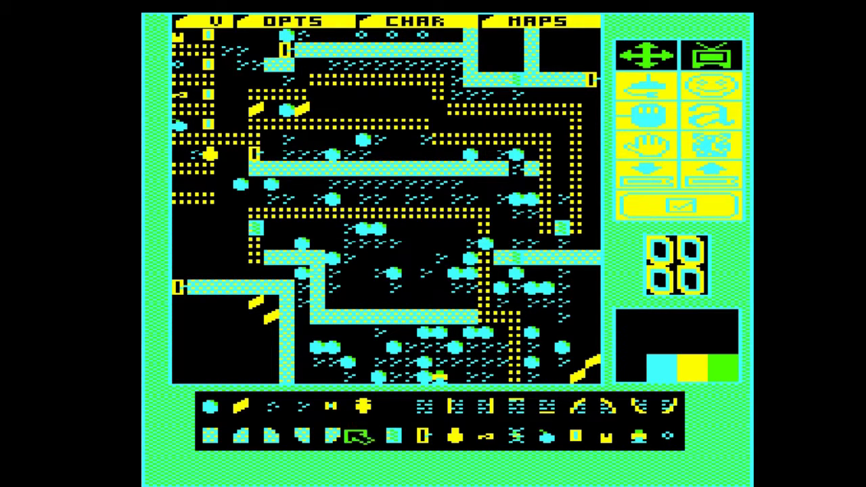
left_click(423, 436)
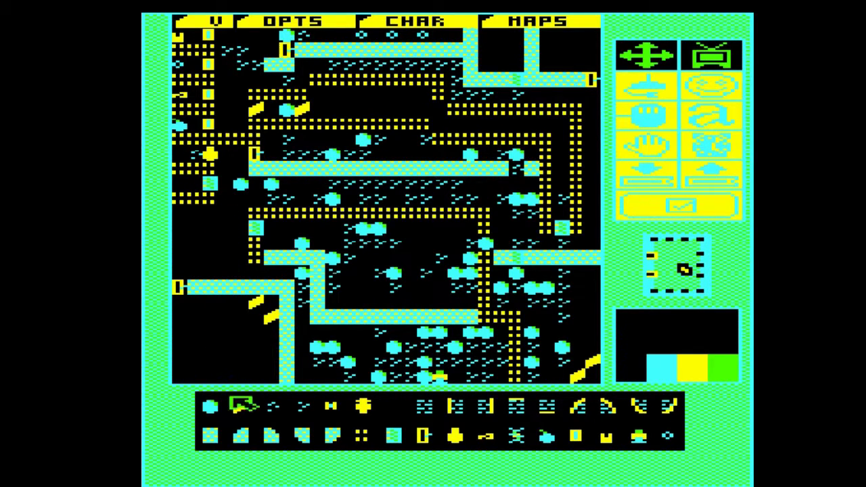
left_click(241, 406)
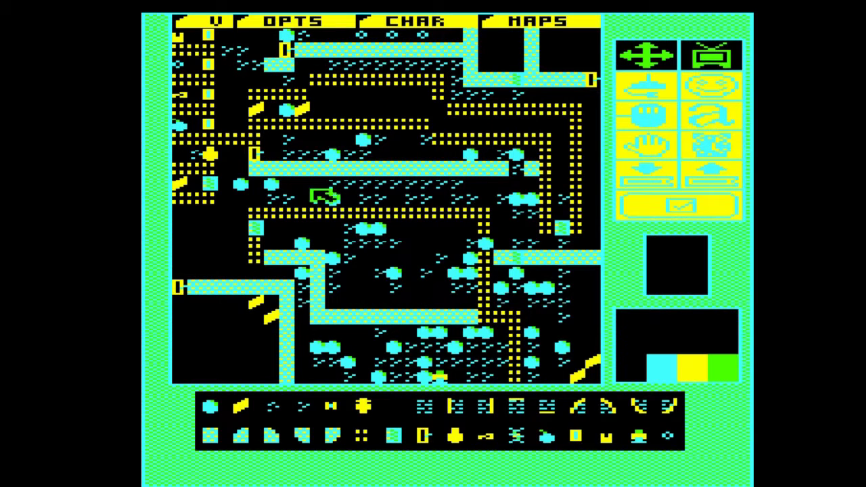
Erase the row 13 block wall in columns 8 to 19 and lay blocks on row 15, columns 10 to 18, and row 14, columns 19 to 21
left_click_drag(411, 216, 458, 215)
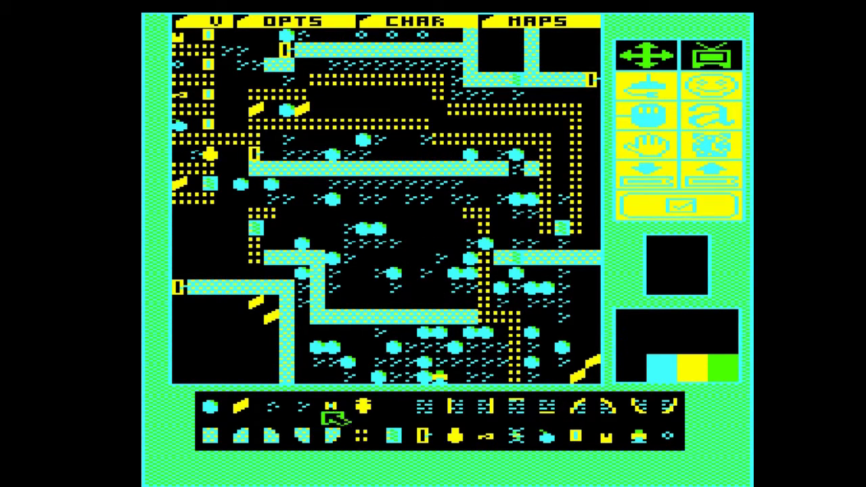
left_click(359, 433)
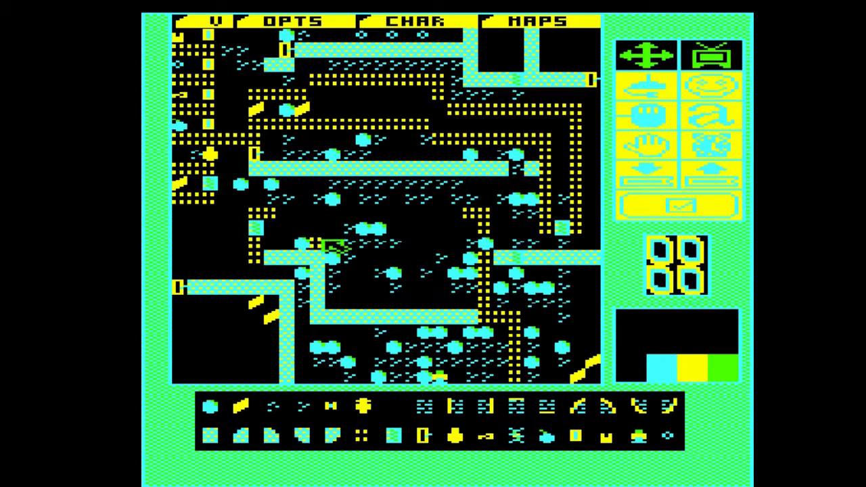
left_click_drag(331, 245, 472, 243)
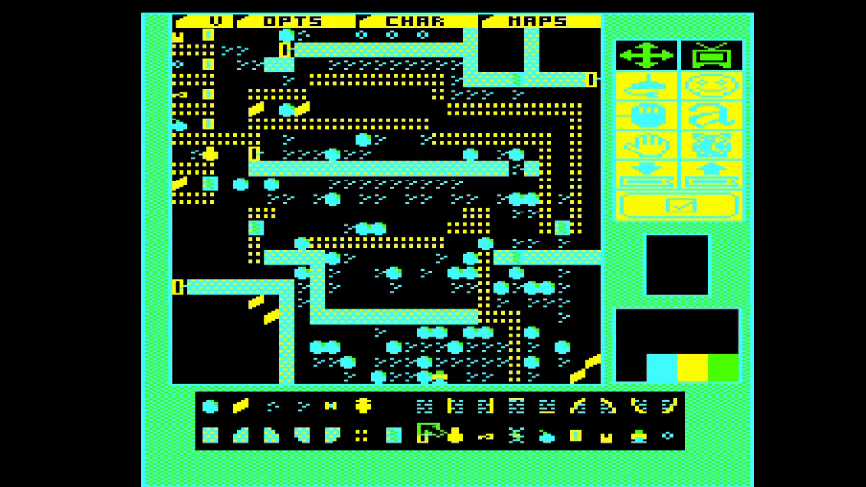
Clear the solid wall on row 10 from column 8 to 21 and lay a solid wall on row 12 from column 9 to 19
left_click(310, 411)
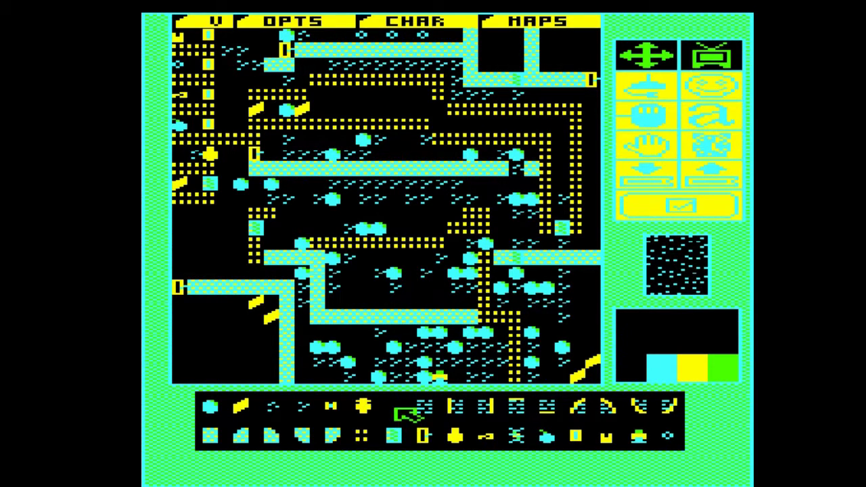
left_click(405, 415)
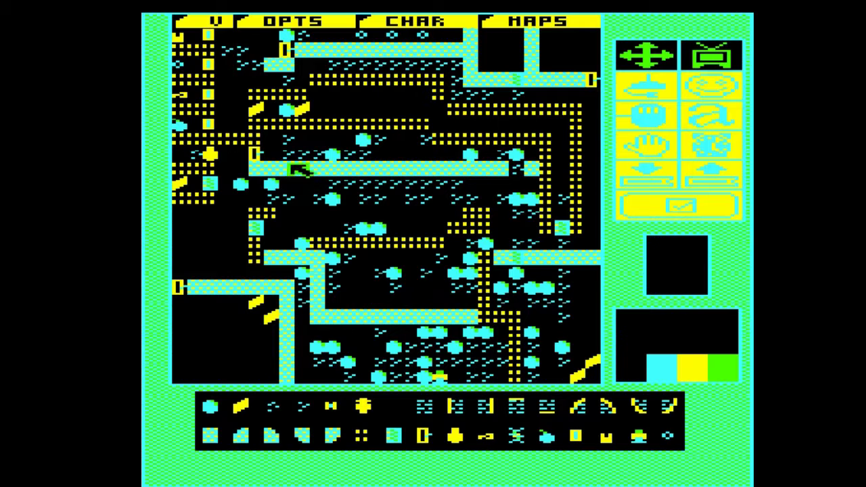
left_click_drag(298, 169, 487, 169)
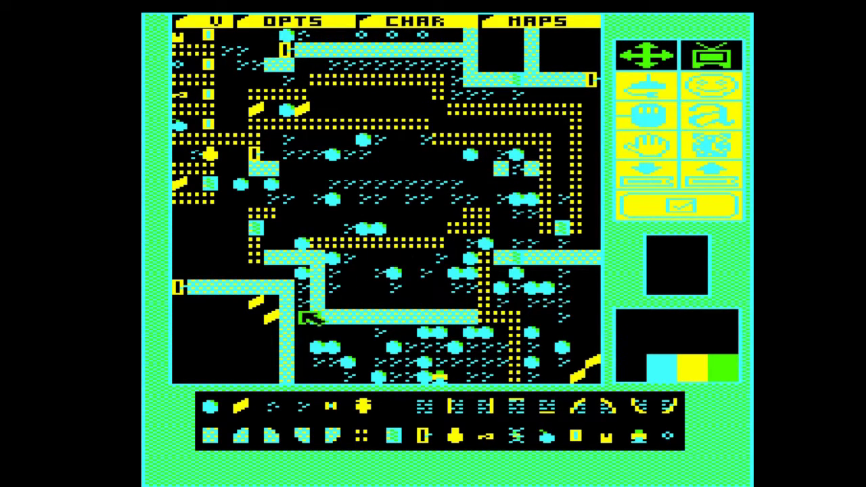
left_click(216, 434)
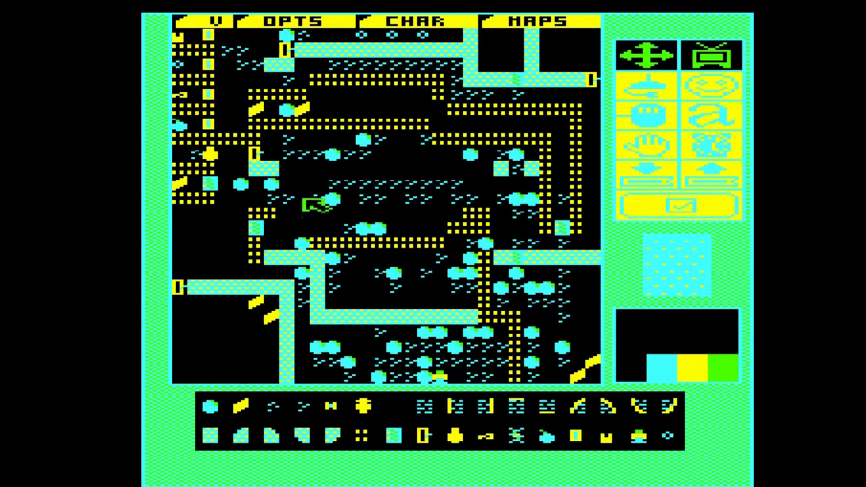
left_click_drag(306, 203, 459, 203)
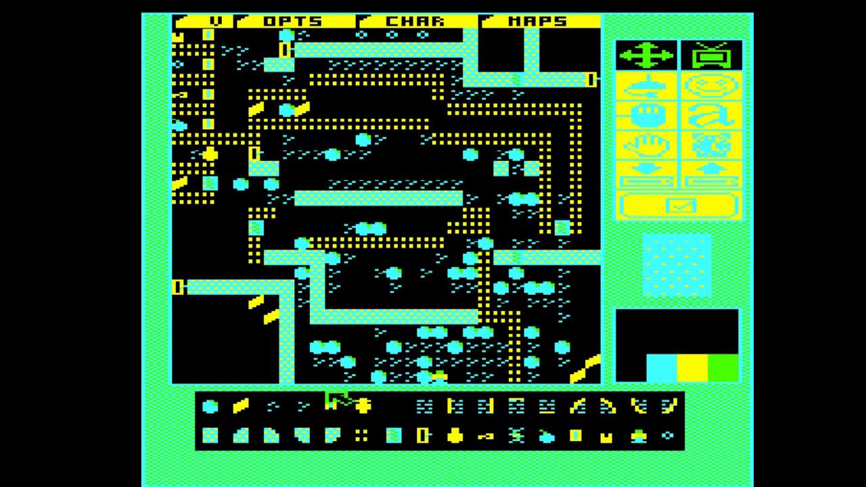
Clear row 7 from column 9 to 17 and lay block wall along row 8 from column 9 to 20
left_click(406, 420)
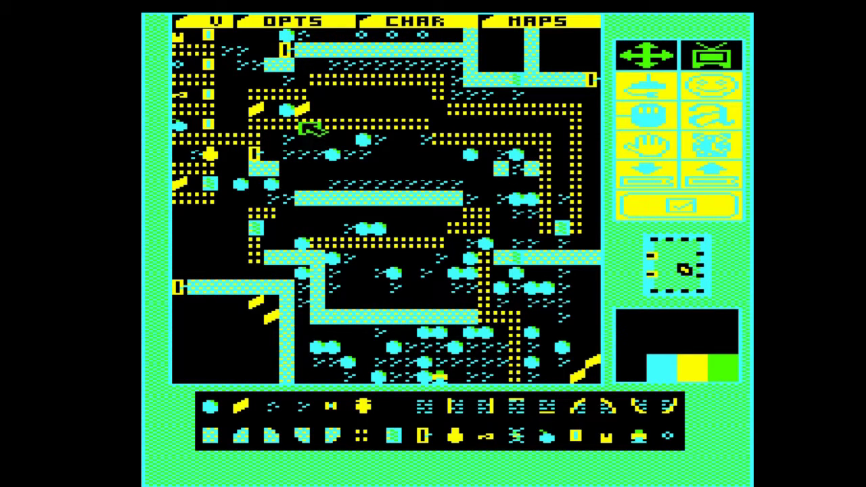
left_click_drag(298, 124, 371, 126)
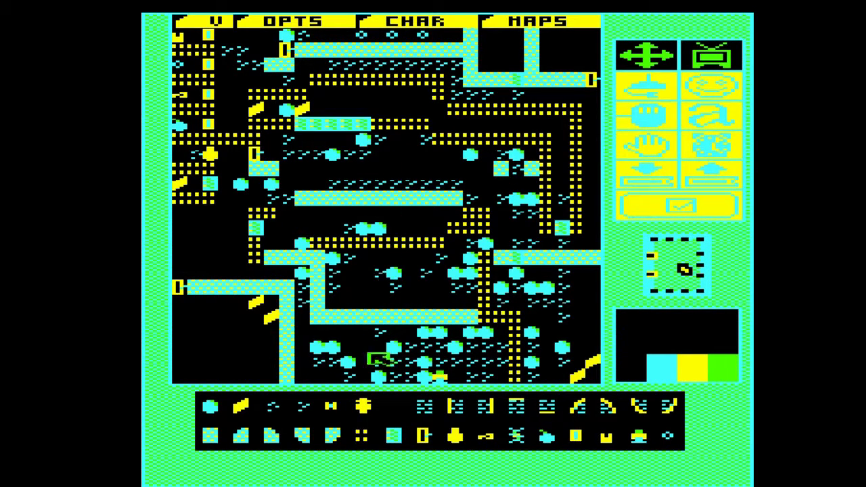
left_click(406, 418)
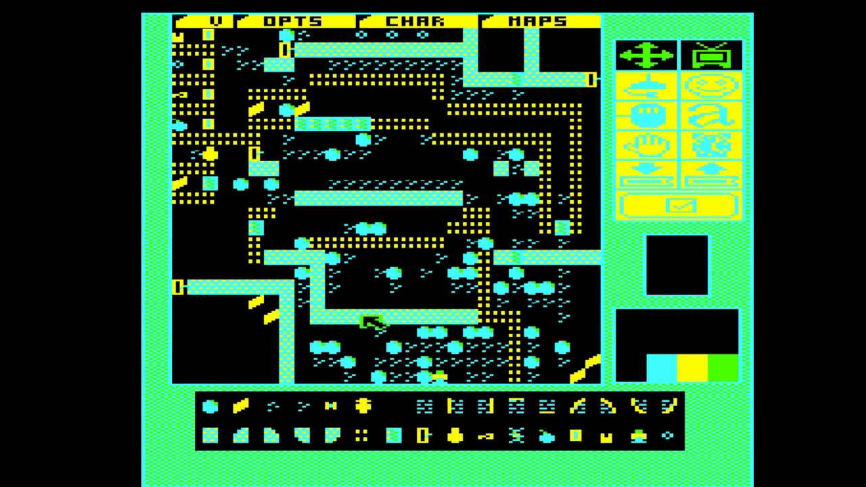
mouse_move(318, 126)
left_mouse_down()
mouse_move(448, 133)
mouse_move(488, 145)
left_mouse_up()
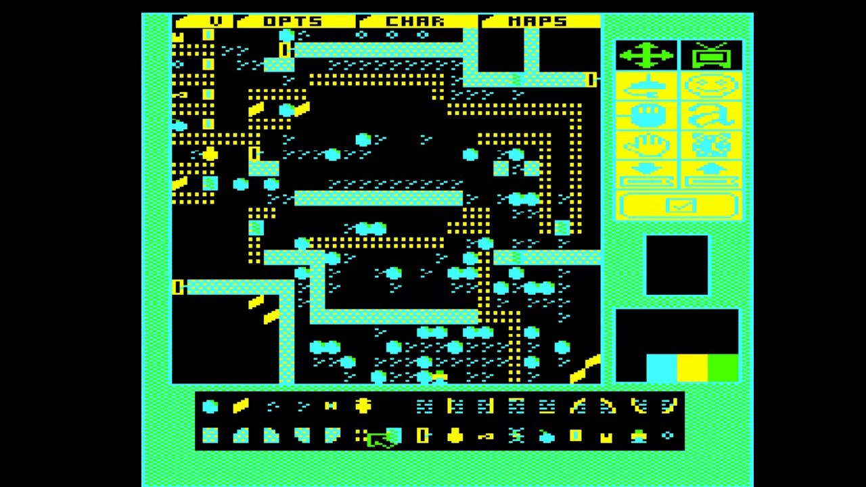
left_click(364, 433)
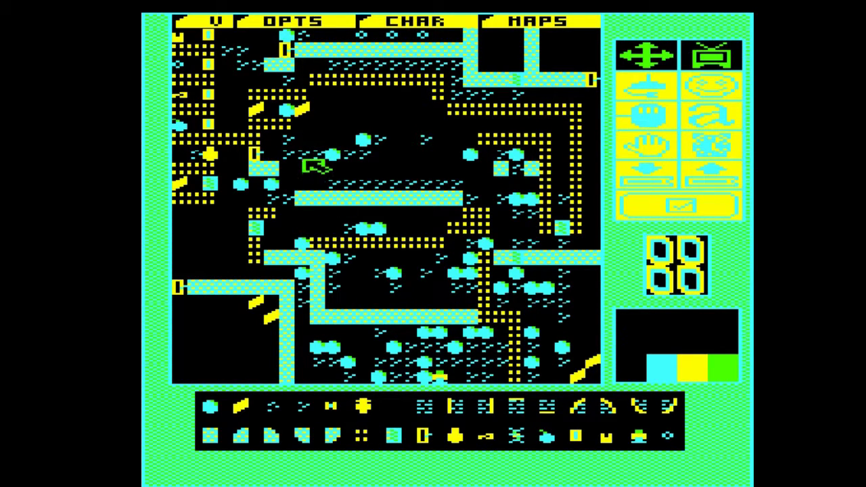
left_click_drag(325, 147, 486, 148)
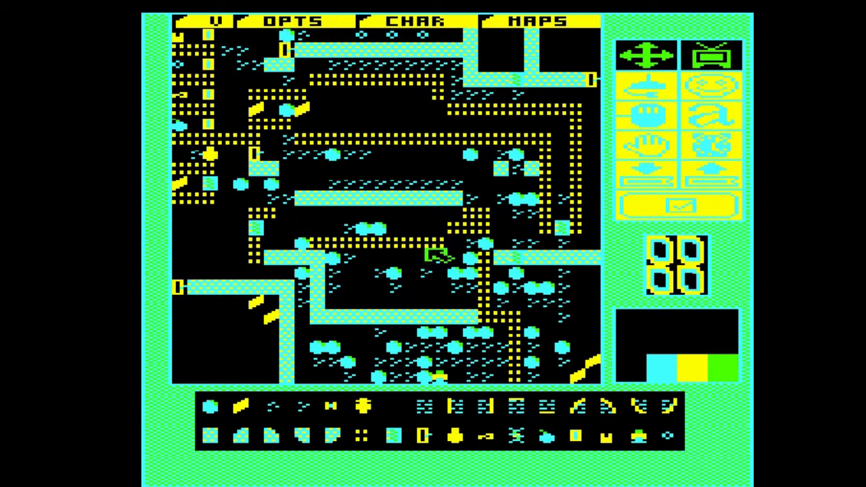
Erase the upper row of the small block patch and extend the central solid wall right by five cells, with three wall cells beneath
left_click(404, 411)
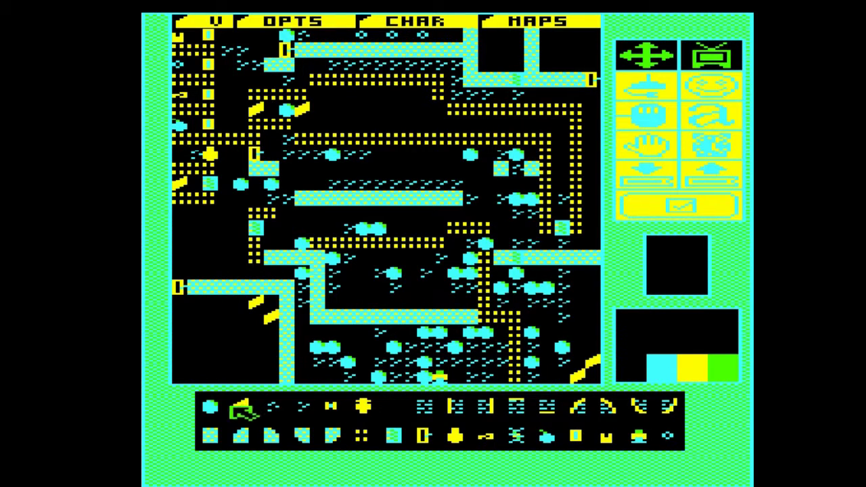
left_click(220, 436)
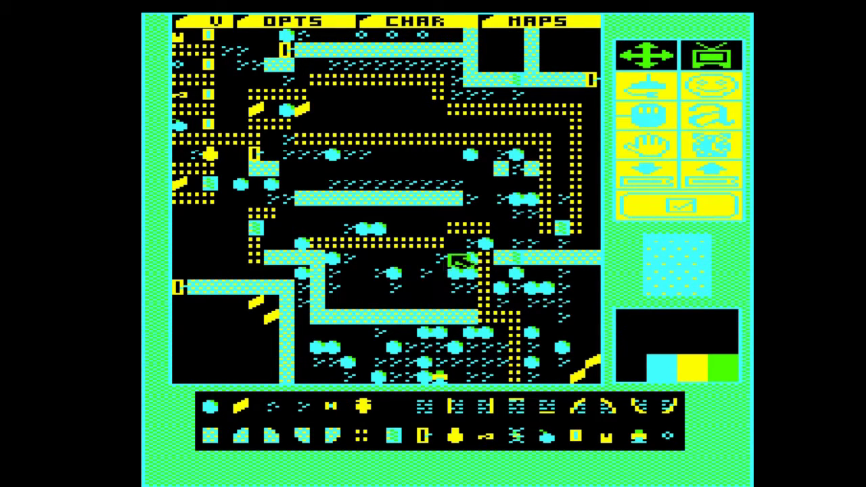
left_click(475, 212)
mouse_move(500, 213)
left_mouse_down()
mouse_move(483, 199)
mouse_move(545, 199)
left_mouse_up()
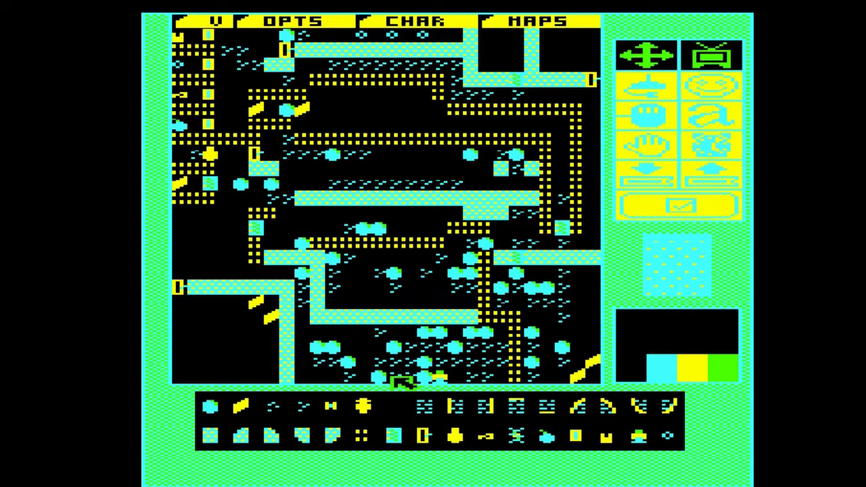
Try safes in the three wall cells beneath the central solid wall's extension and erase those three cells
left_click(396, 421)
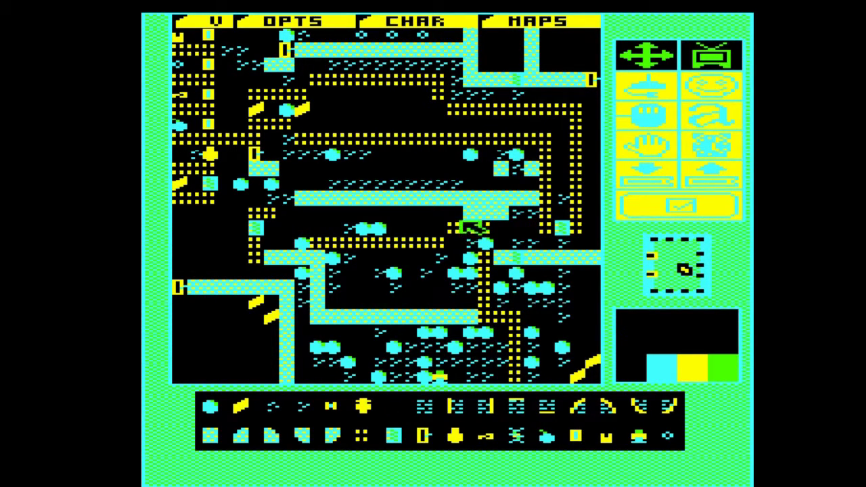
left_click_drag(474, 218, 506, 210)
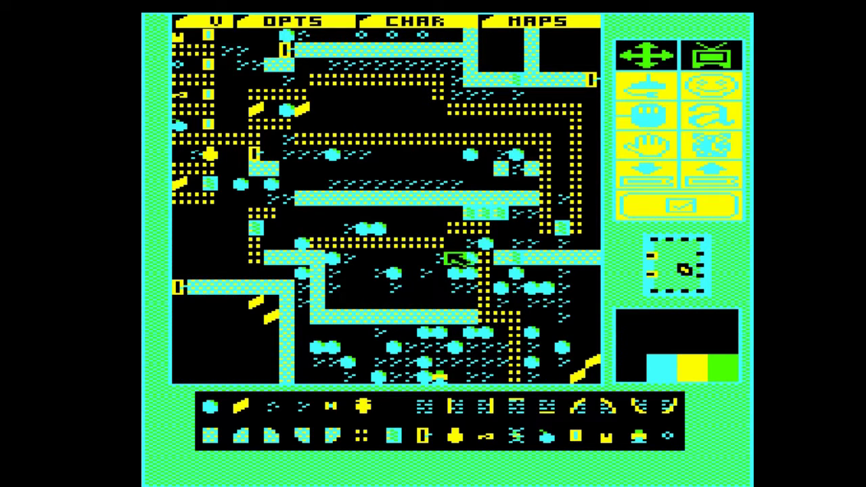
left_click(403, 404)
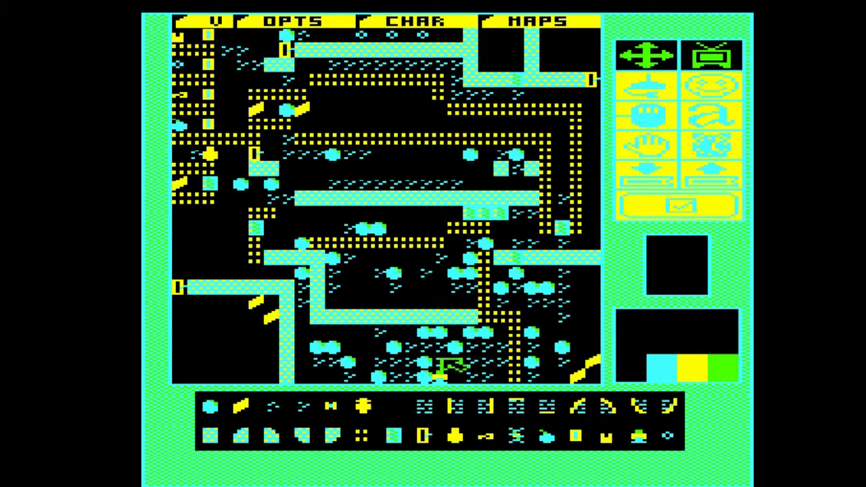
left_click_drag(483, 213, 499, 213)
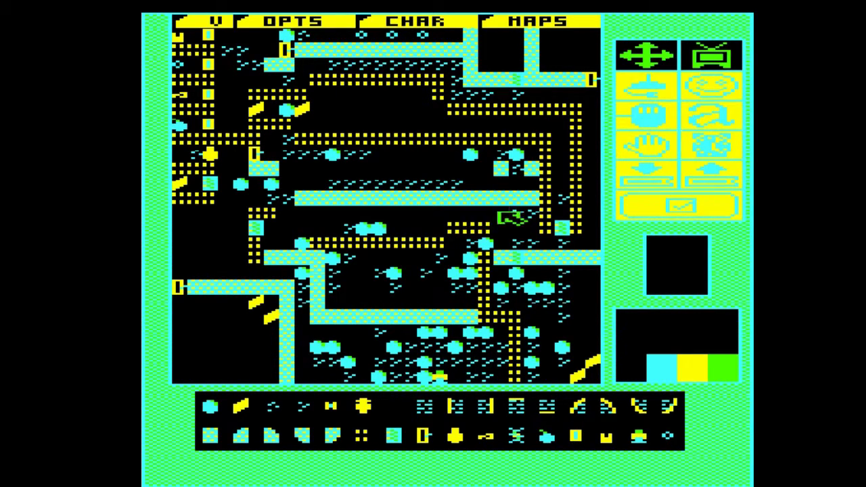
Clear the safe, blocks, rocks and solid wall leading to the lower enclosure, and insert a safe into the enclosure's left wall
mouse_move(272, 213)
left_mouse_down()
mouse_move(253, 213)
mouse_move(263, 257)
mouse_move(316, 261)
mouse_move(310, 270)
left_mouse_up()
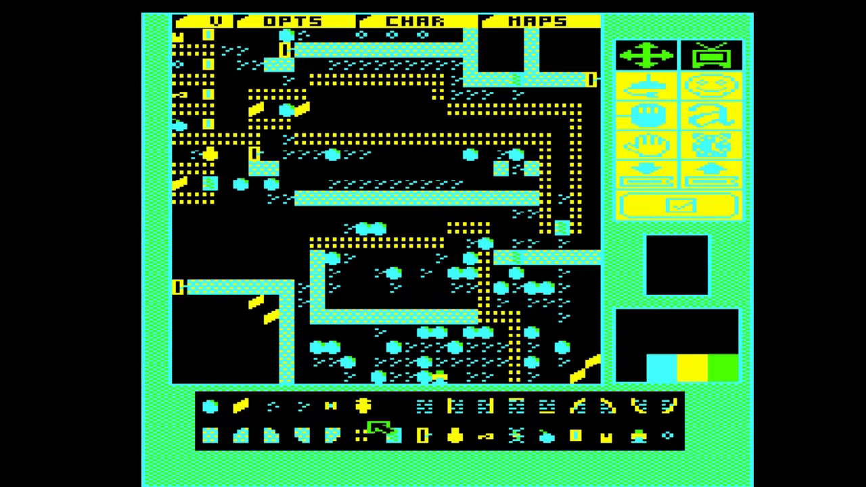
left_click(400, 435)
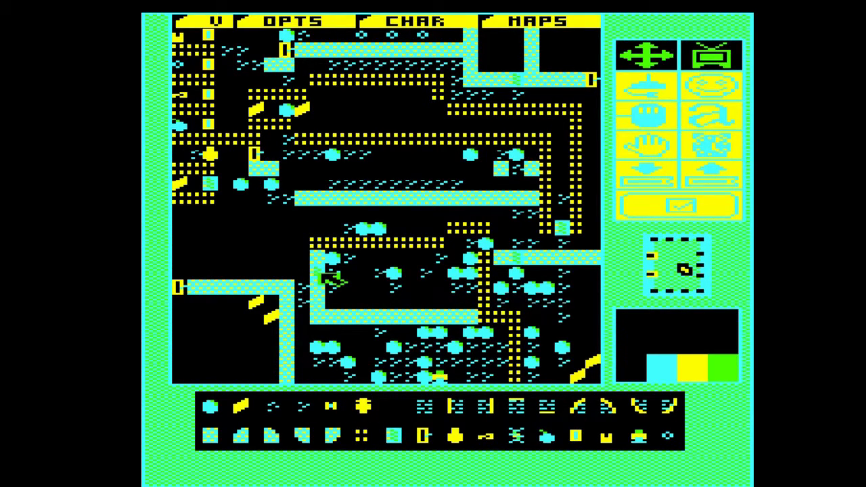
Join the central solid wall to the wall above its left end, and clear the rocks and extra wall cell around the new corner
left_click(210, 435)
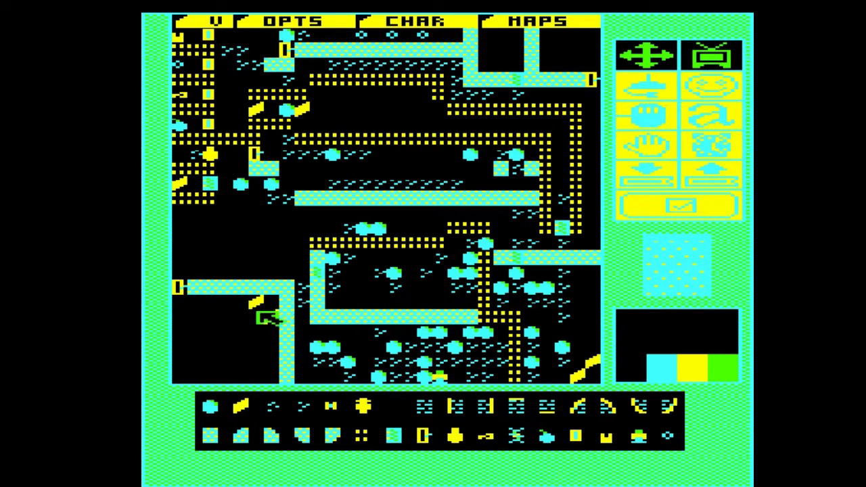
left_click_drag(259, 189, 280, 194)
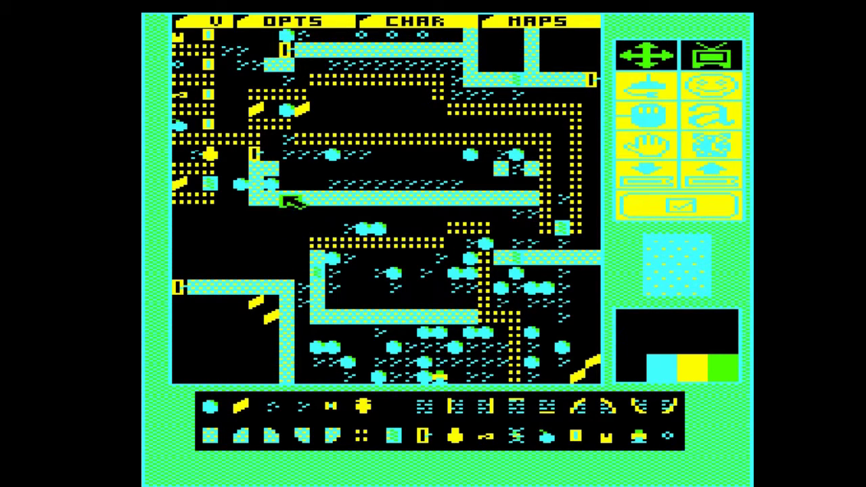
left_click(386, 410)
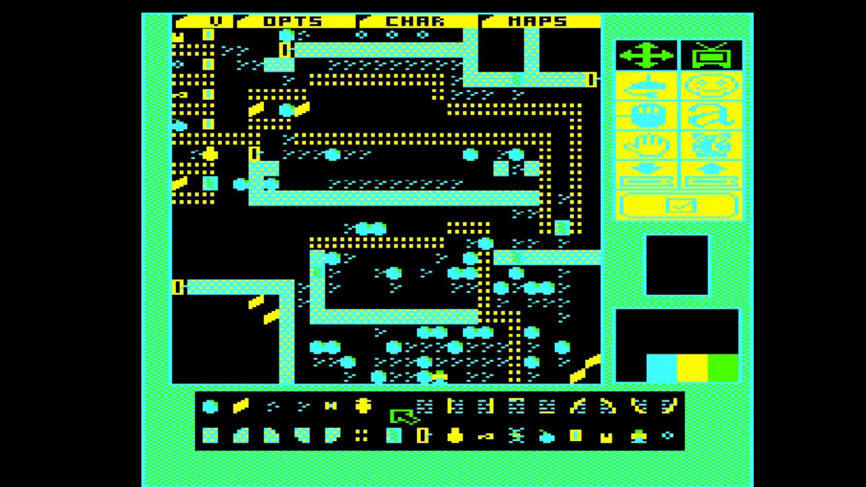
left_click(269, 184)
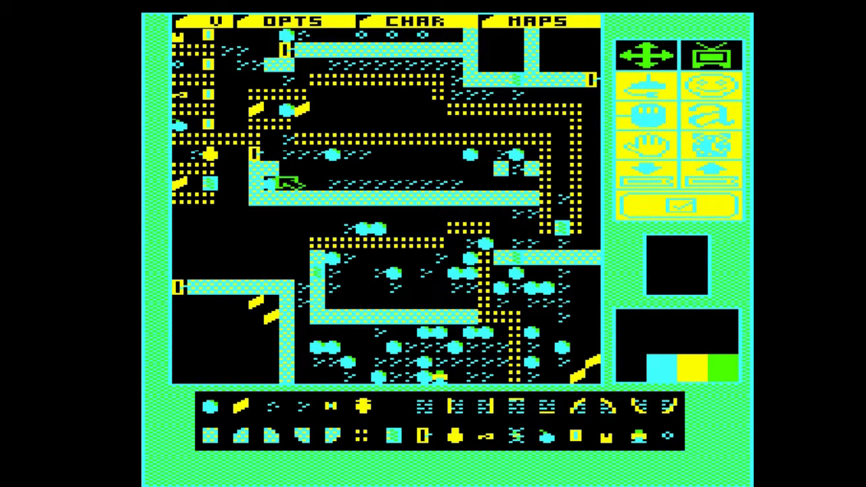
left_click(274, 170)
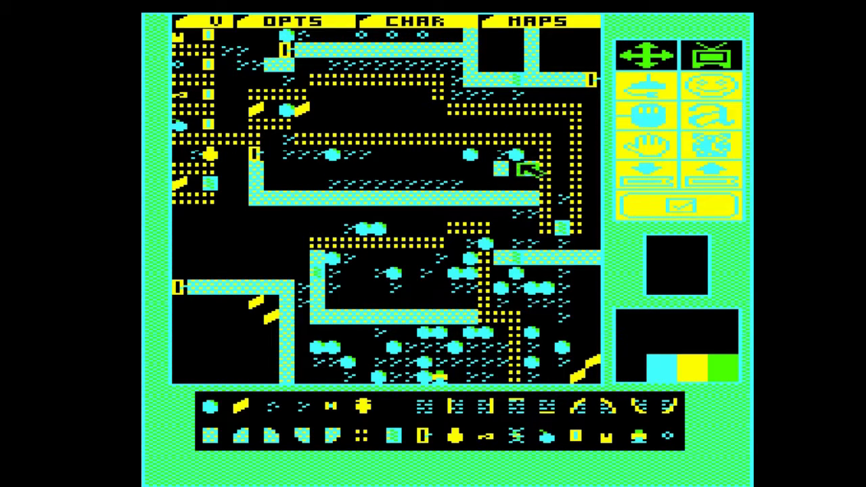
Clear the rocks and solid cells above the central wall's right end, and put an earth cell in that wall with a rock above it
left_click(516, 157)
left_click(502, 169)
left_click(532, 169)
left_click(473, 157)
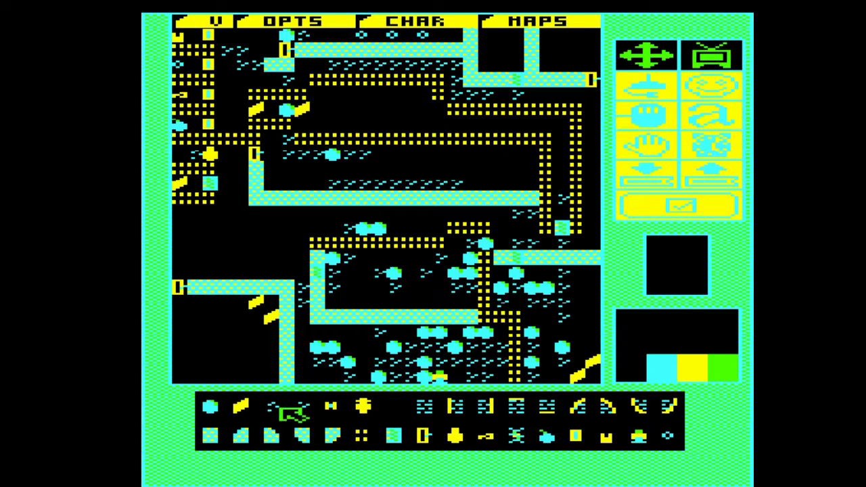
left_click(297, 410)
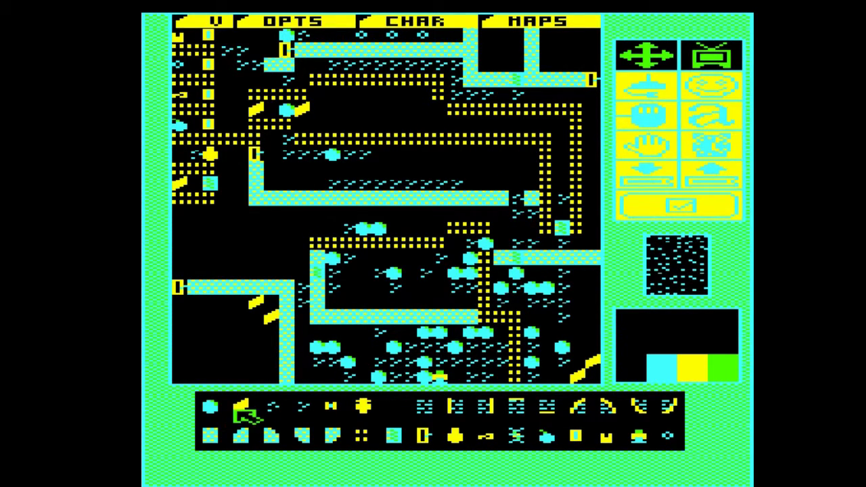
left_click(213, 408)
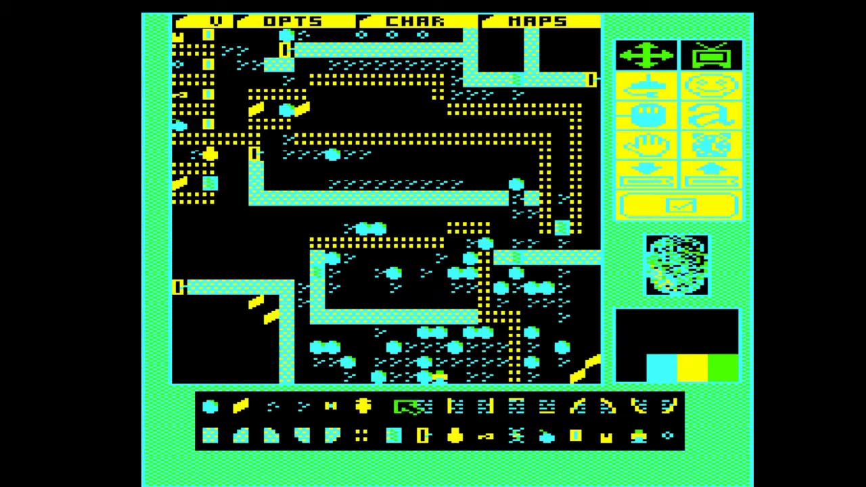
Reroute the right part of the upper block wall as two descending steps, and erase its old row and the surplus blocks
left_click(401, 406)
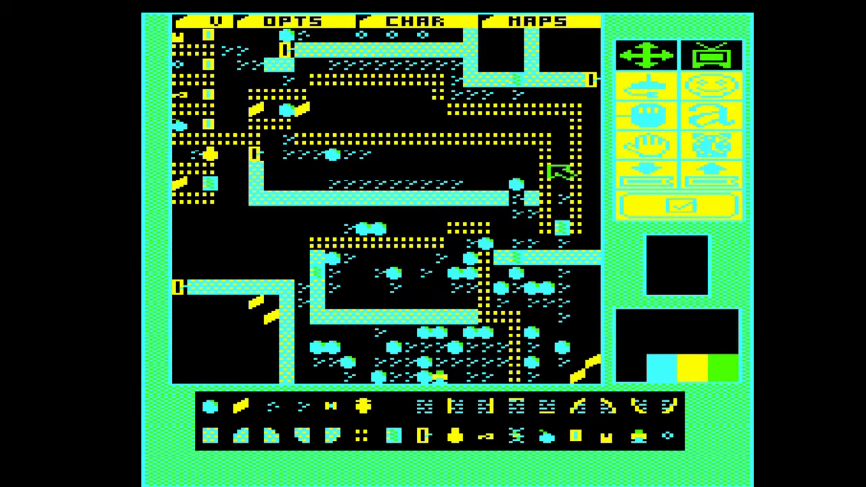
mouse_move(557, 163)
left_mouse_down()
mouse_move(561, 146)
mouse_move(470, 149)
left_mouse_up()
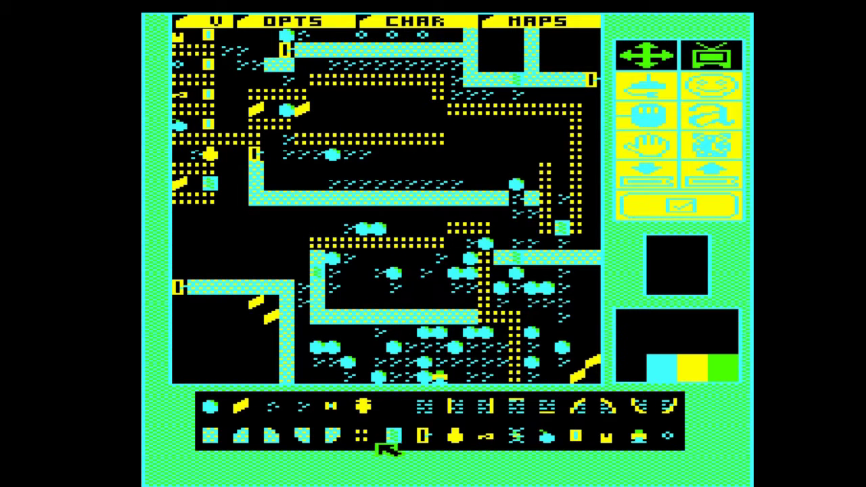
left_click(372, 436)
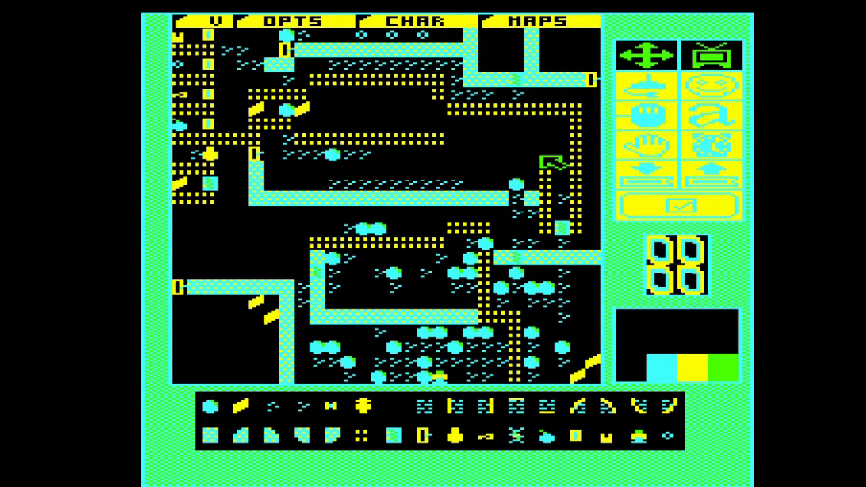
left_click_drag(538, 166, 462, 165)
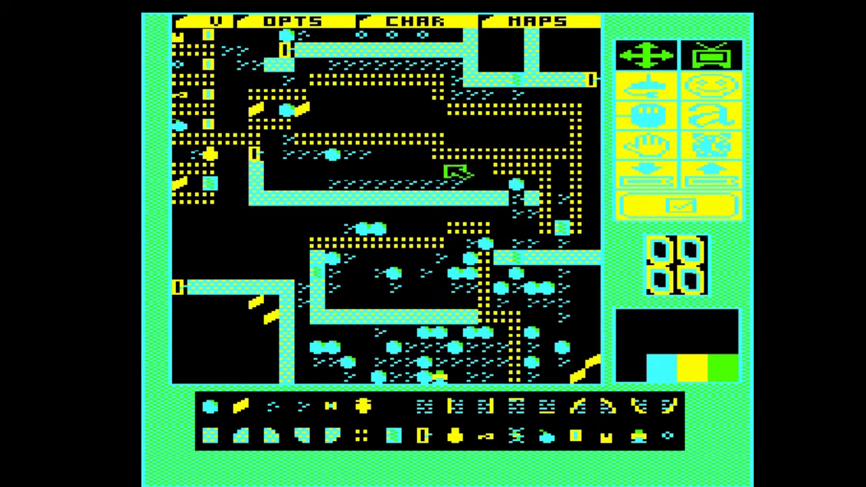
left_click(400, 405)
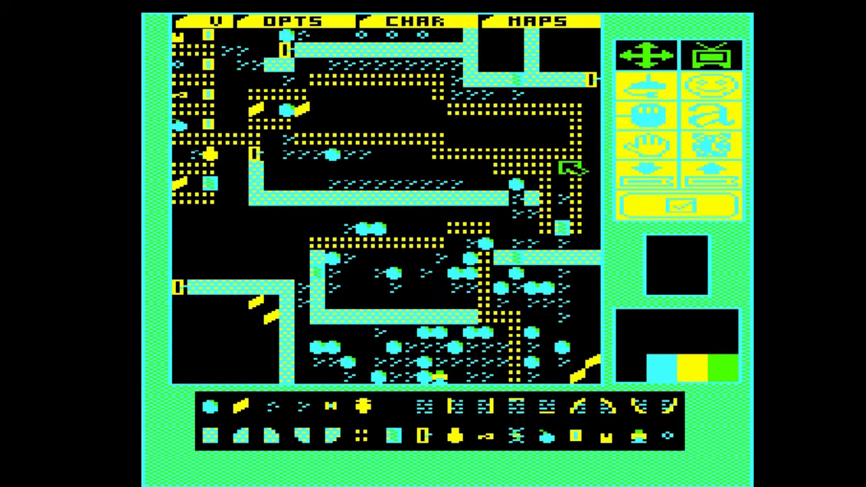
left_click_drag(555, 160, 518, 160)
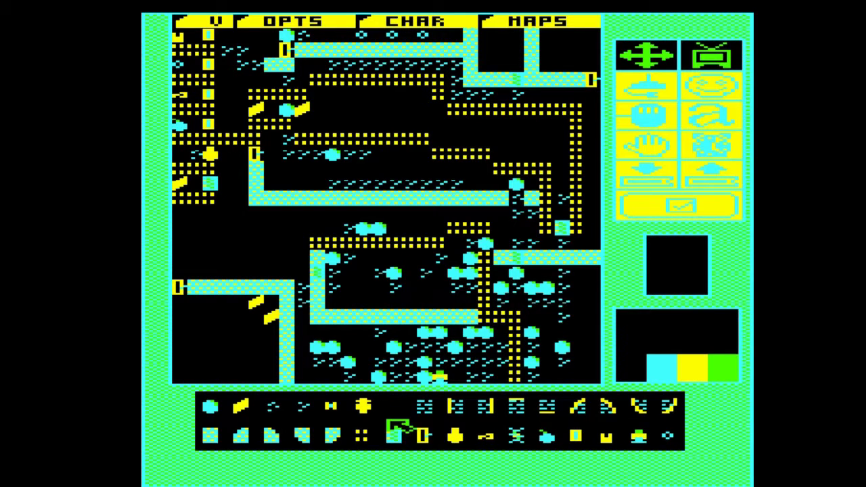
Replace the rock at the lower block wall's right corner with a block, and erase the block row directly above it
left_click(379, 443)
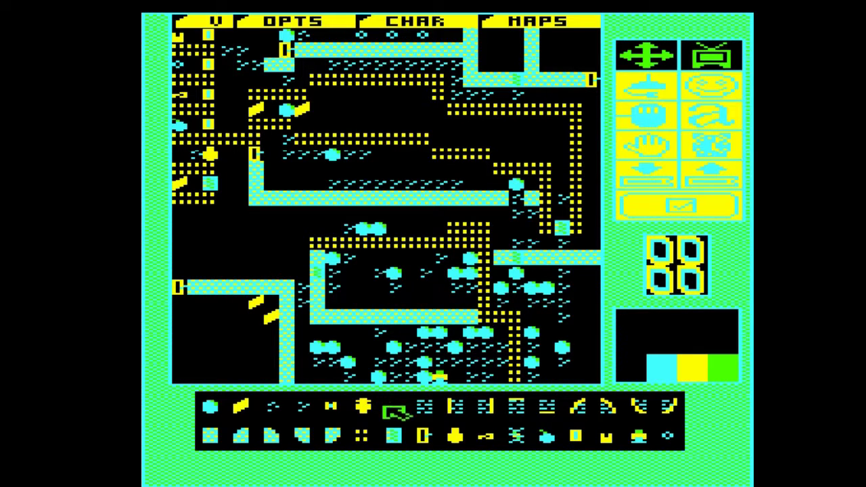
left_click(386, 409)
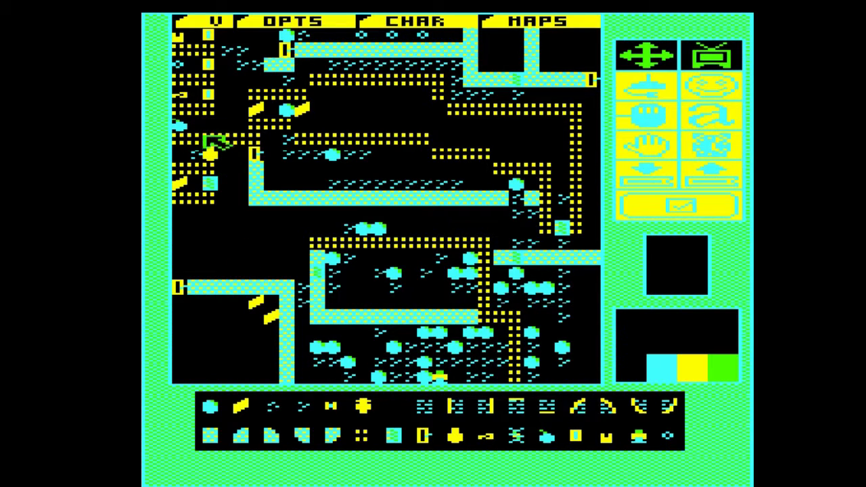
Replace the lowest block of the vertical run beside the lower enclosure with a diamond, after trying a safe there
left_click(576, 437)
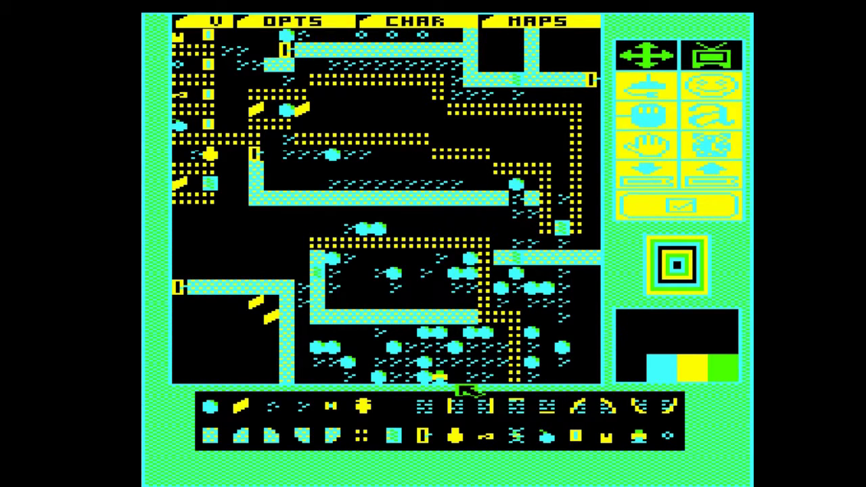
left_click(393, 433)
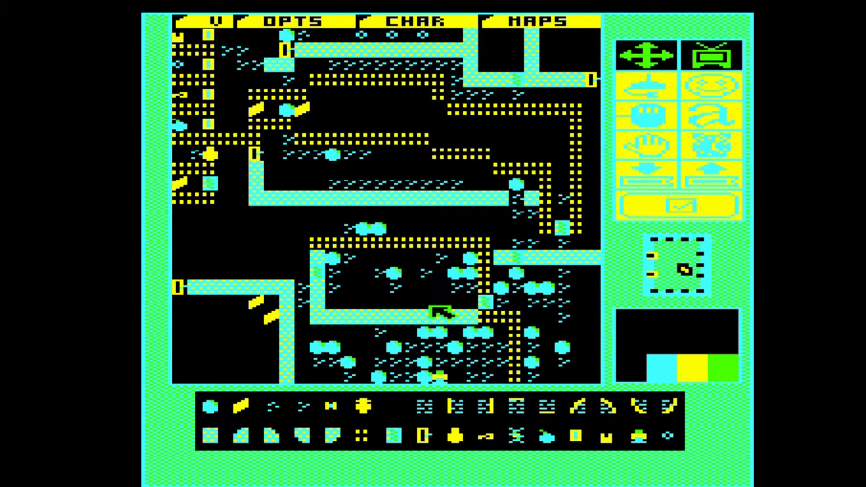
left_click(249, 415)
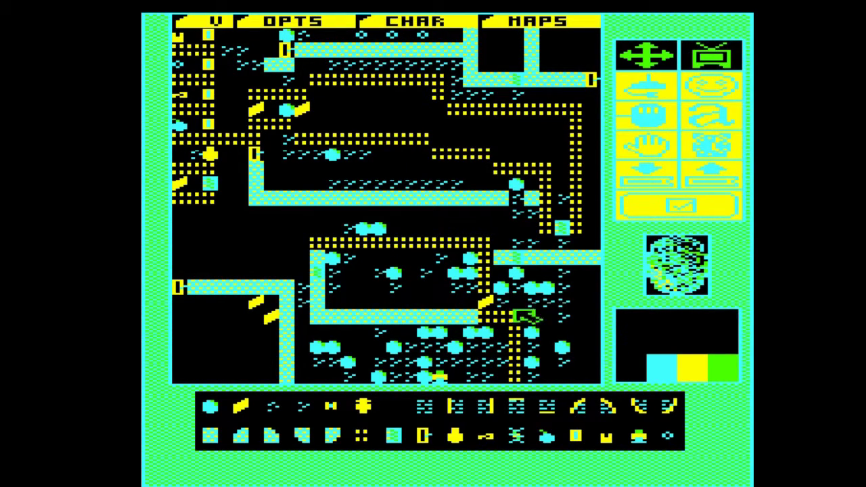
Place three skulls on a rising diagonal above the lower-left solid wall, and add two diamonds beside them and two left of the central wall
left_click(365, 406)
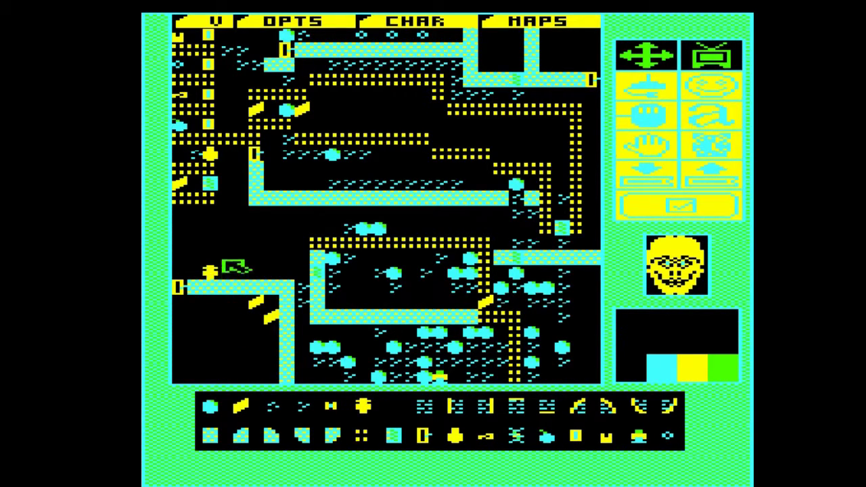
left_click(225, 257)
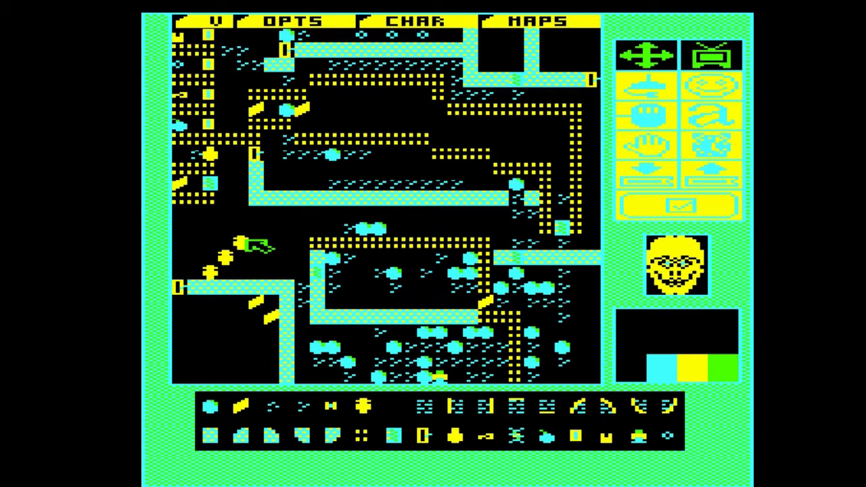
left_click(211, 399)
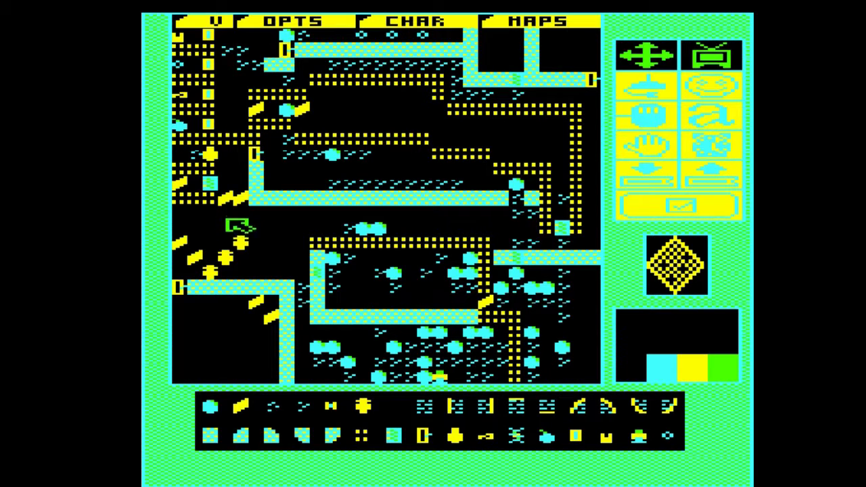
Fill the space left of the central wall's vertical section with rocks, two columns wide and three rows high
left_click(213, 409)
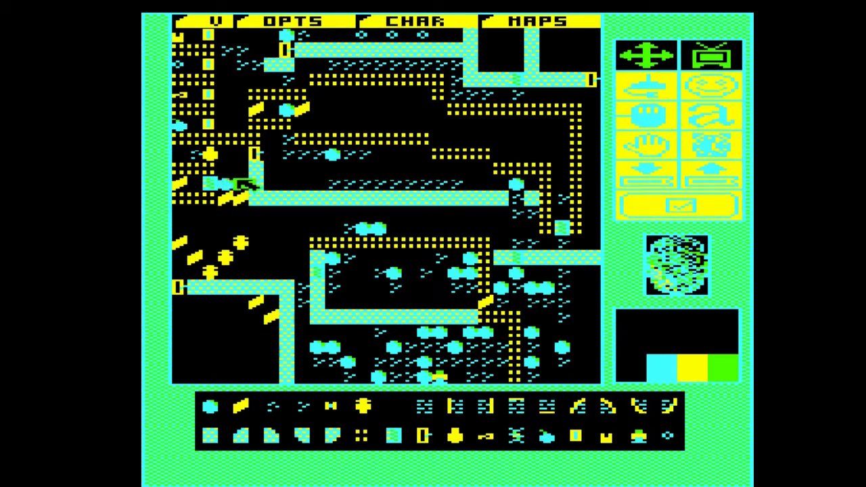
mouse_move(244, 183)
left_mouse_down()
mouse_move(258, 163)
mouse_move(233, 175)
left_mouse_up()
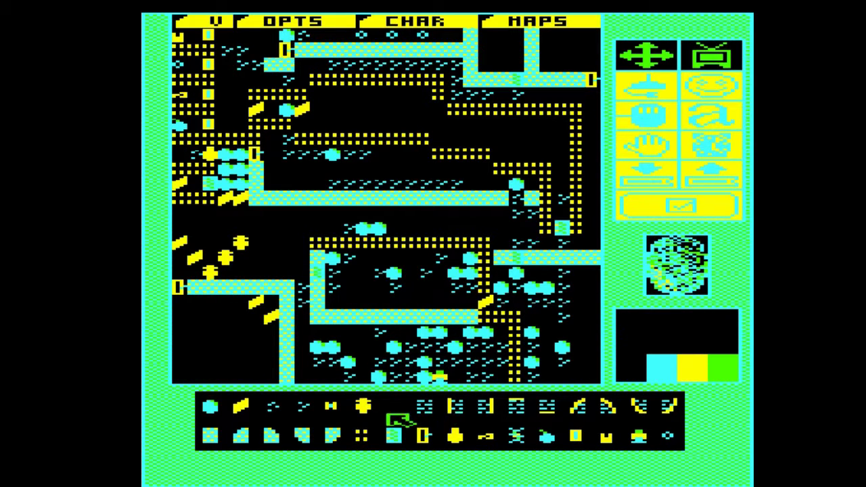
Replace the Repton start position with a safe and place Repton three cells further left on the same row
left_click(398, 414)
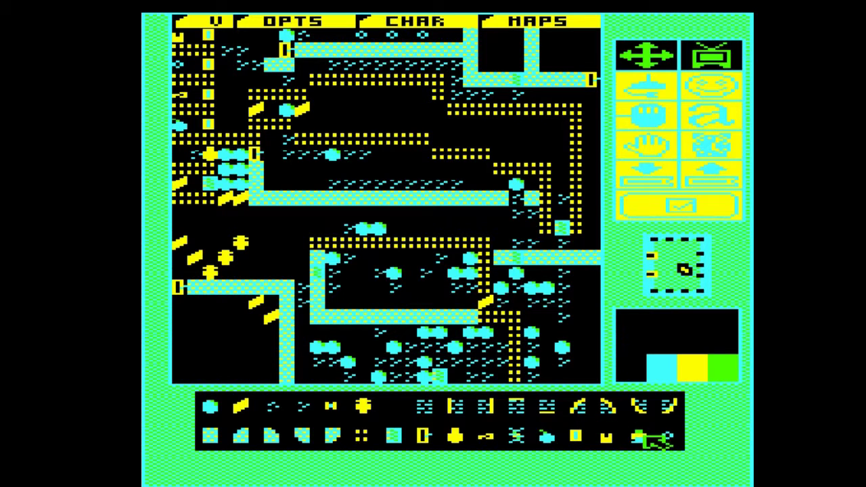
left_click(638, 437)
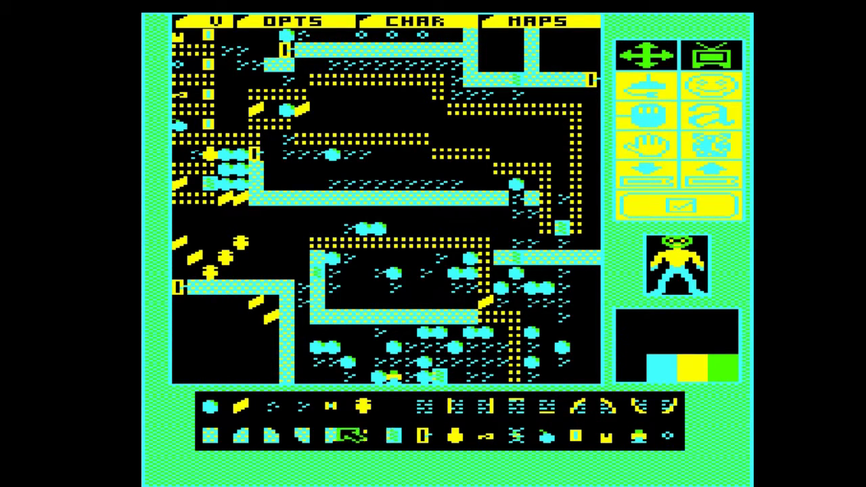
Wall off the rock column below the lower enclosure, clear the safe beside it, and place a safe in the wall's gap
left_click(366, 433)
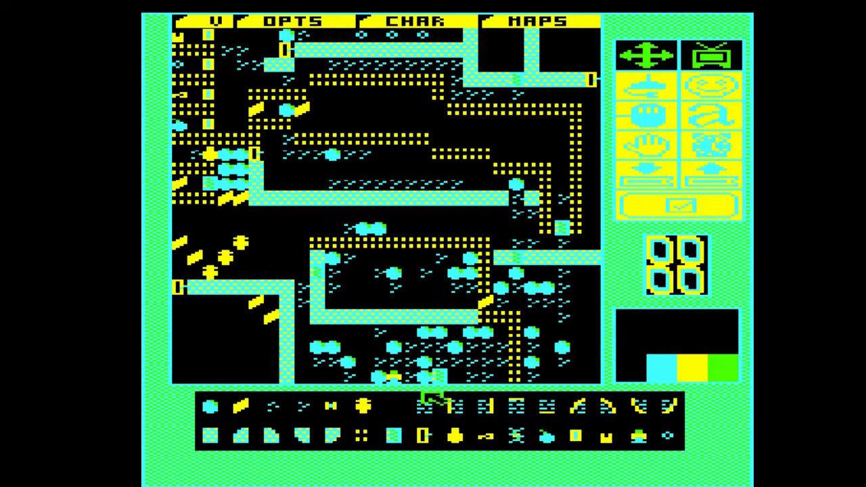
left_click(424, 364)
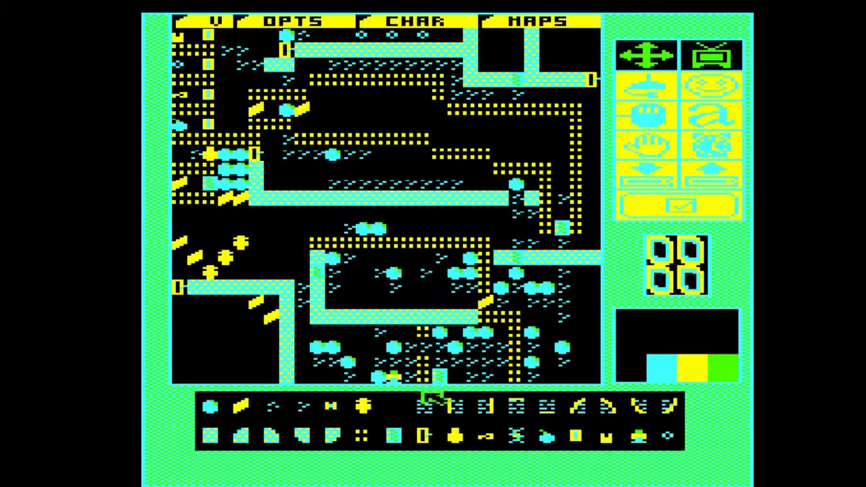
left_click(399, 407)
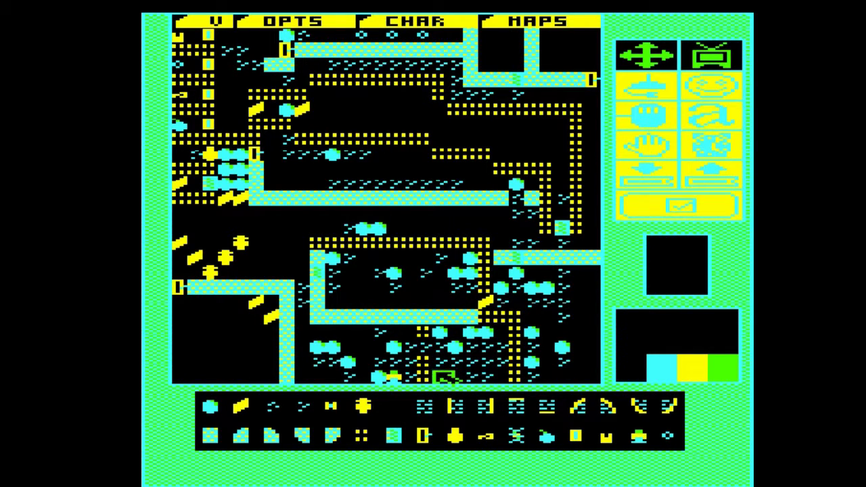
left_click(402, 434)
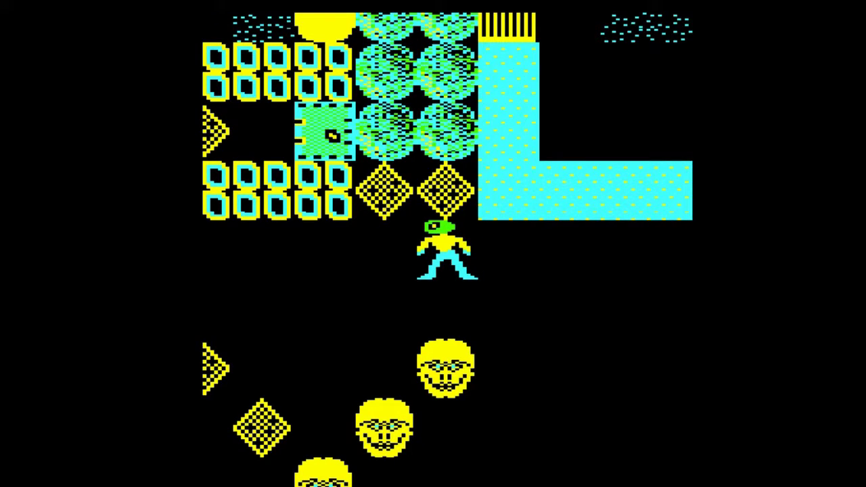
Playtest the rock fall by taking the left diamond under the rocks, then going down for the lower diamond near the skulls
key("Left")
key("Up")
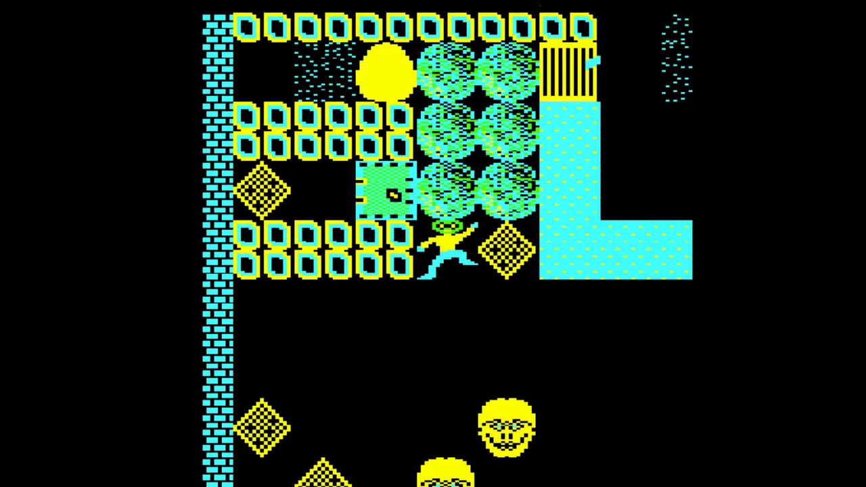
key("Down")
key("Down")
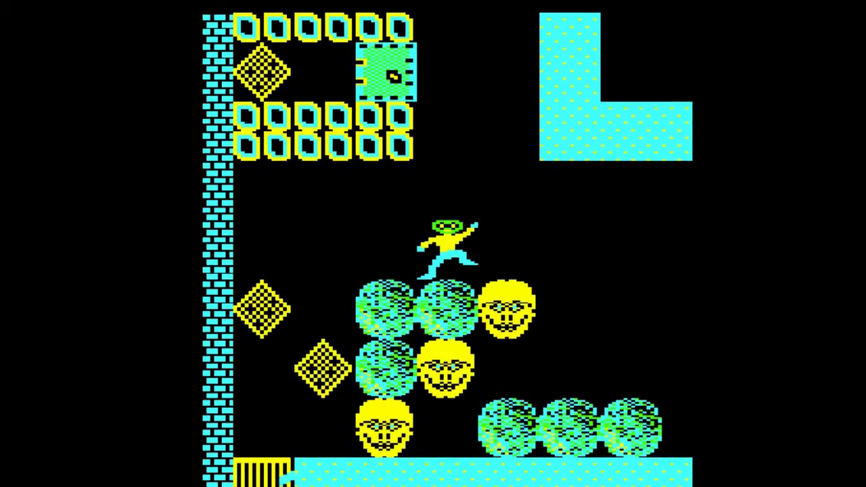
key("Left")
key("Left")
key("Down")
key("Up")
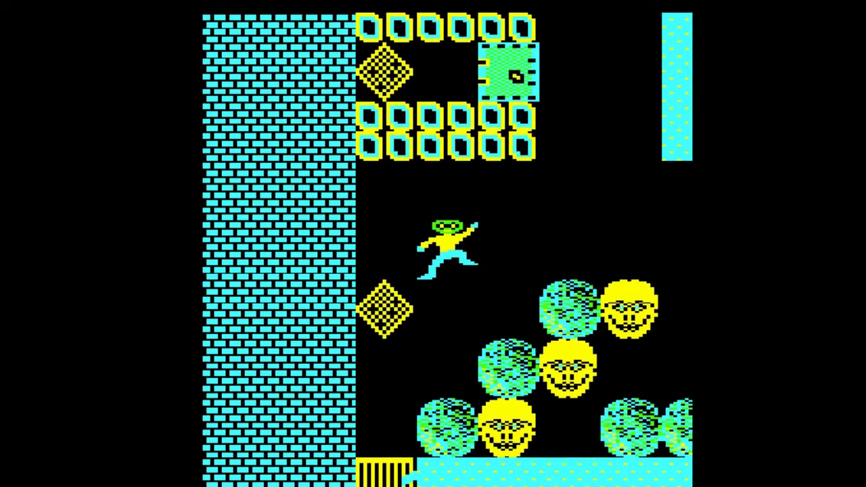
key("Right")
key("Right")
key("Right")
key("Up")
Replay the section, taking the right diamond before the left one and going down past the fallen rocks for the lower diamond
key("Left")
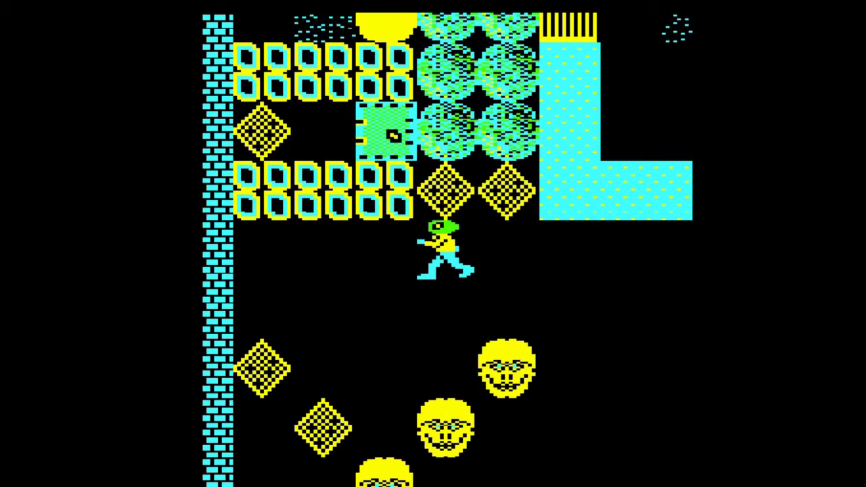
key("Right")
key("Up")
key("Left")
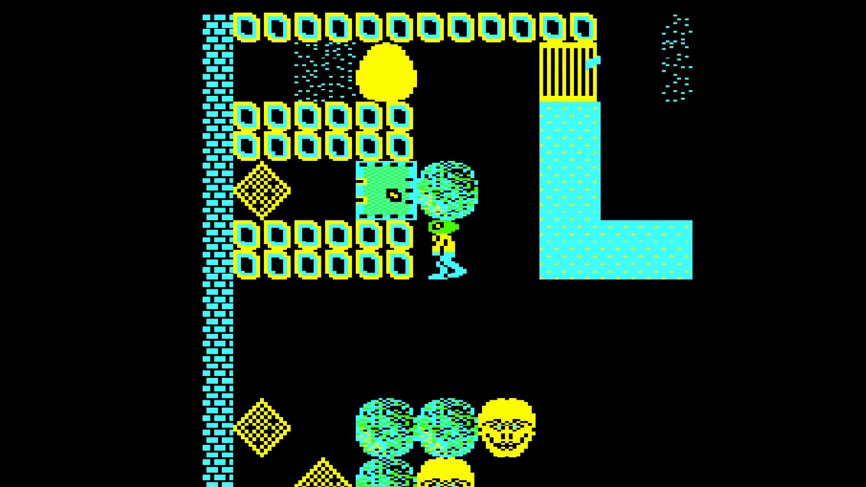
key("Right")
key("Down")
key("Left")
key("Left")
key("Left")
key("Down")
key("Down")
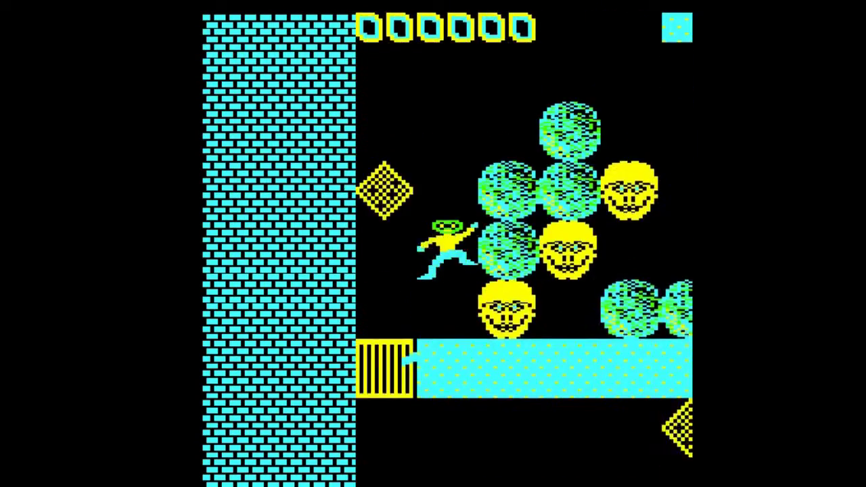
key("Left")
key("Up")
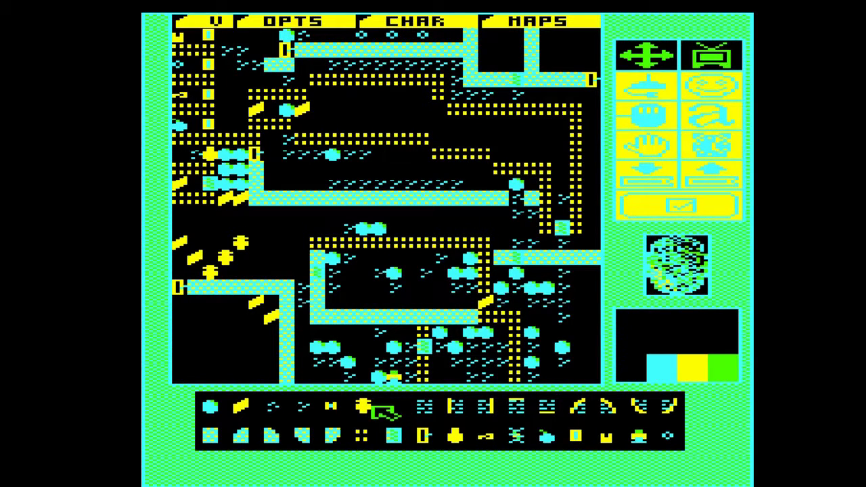
Add a fourth skull at the upper end of the skull diagonal and playtest the rock fall and both lower diamonds
left_click(380, 409)
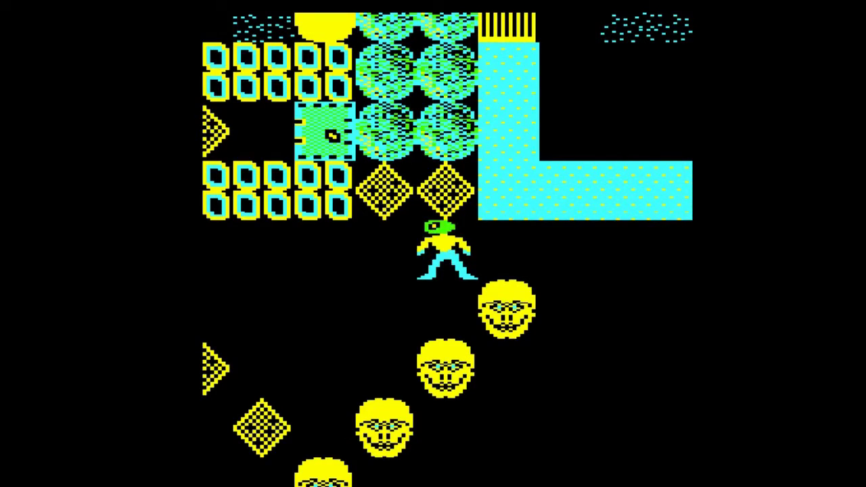
key("Up")
key("Left")
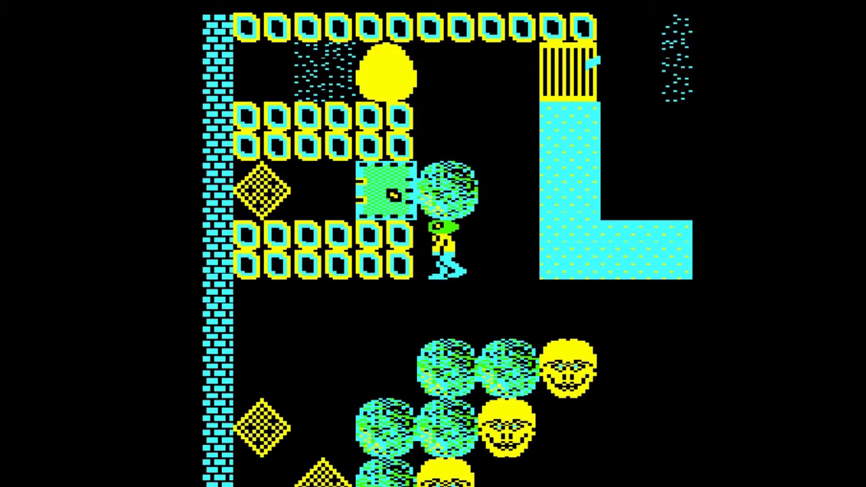
key("Right")
key("Down")
key("Left")
key("Left")
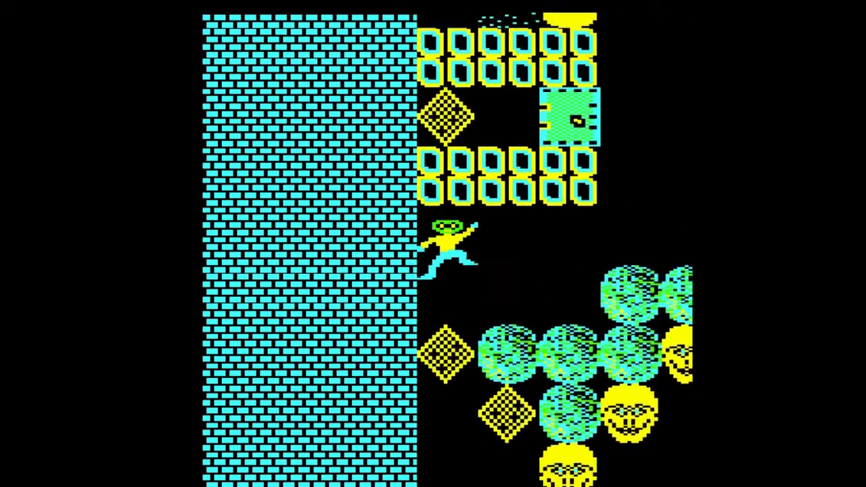
key("Down")
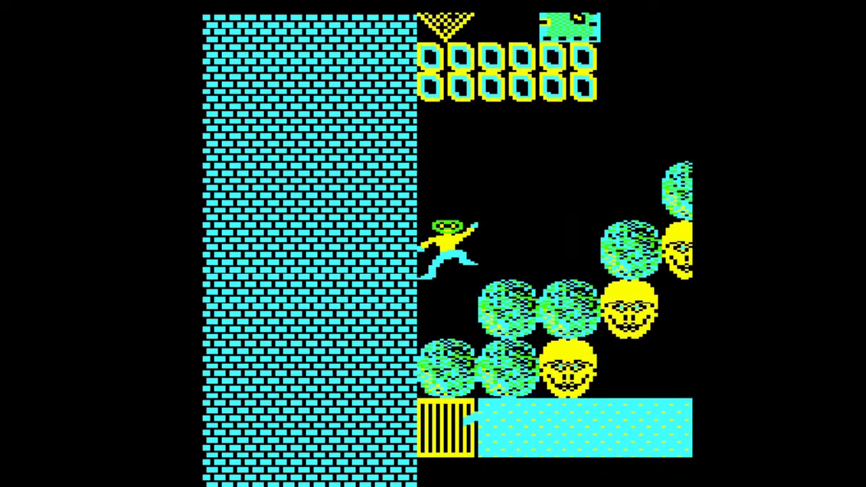
key("Right")
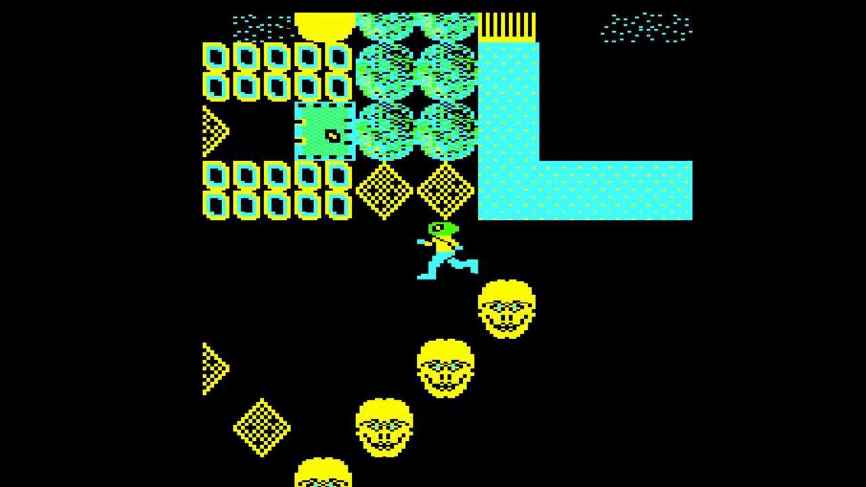
Playtest the four-skull layout by releasing the rocks, taking the diamond beside the brick wall, and trying the route above the top skull
key("Up")
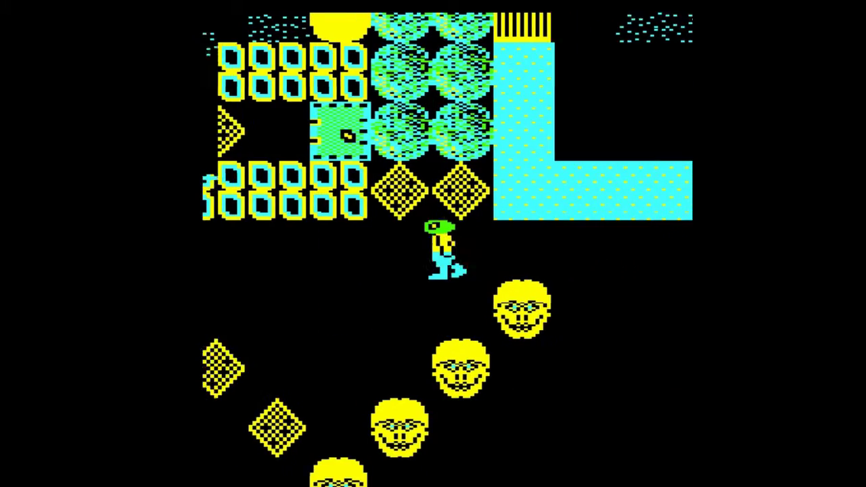
key("Left")
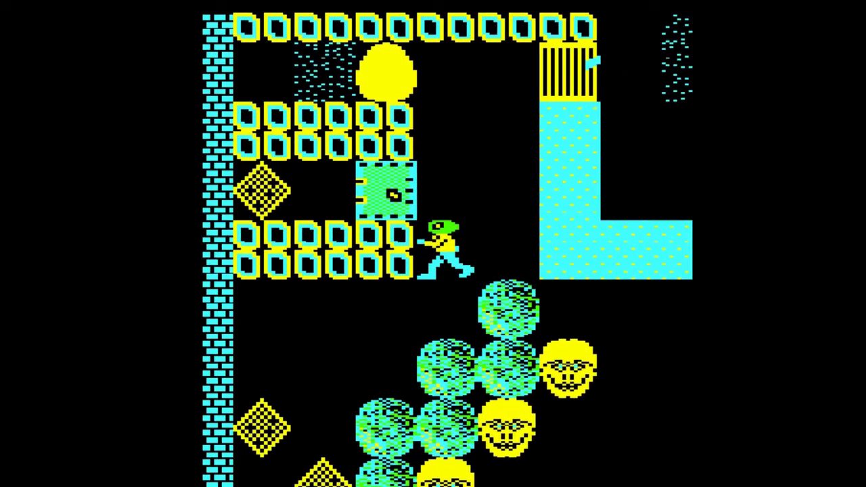
key("Down")
key("Left")
key("Down")
key("Down")
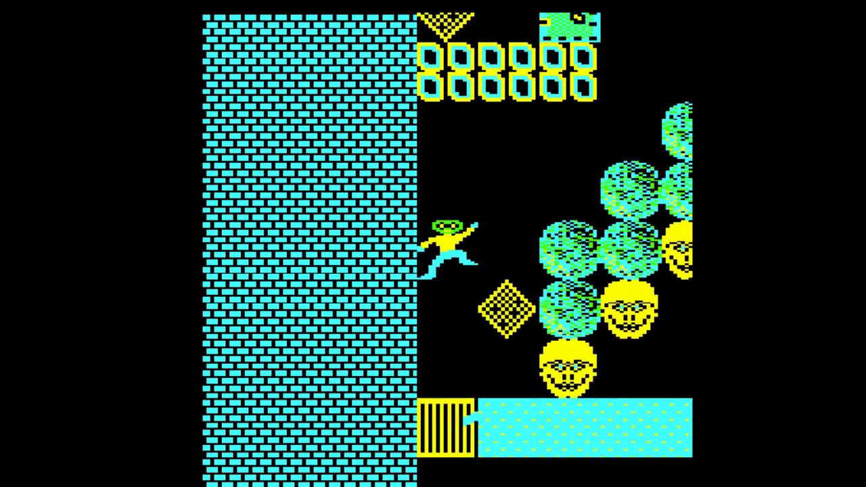
key("Up")
key("Right")
key("Up")
key("Right")
key("Left")
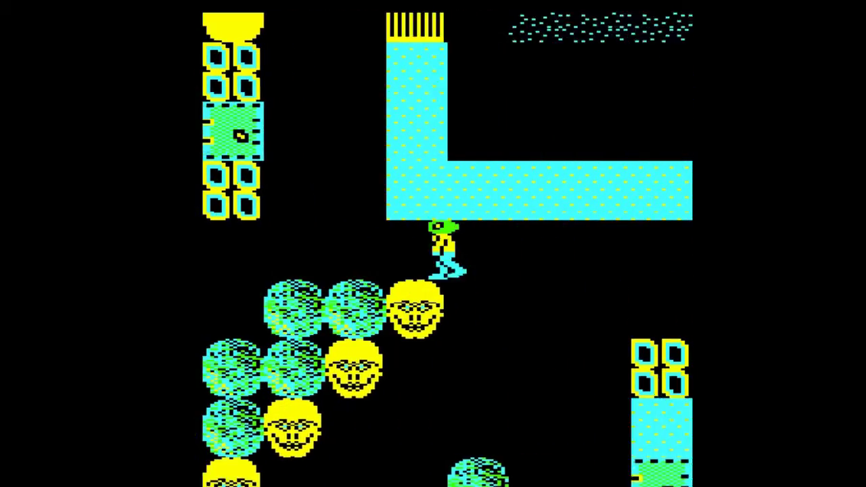
key("Down")
key("Up")
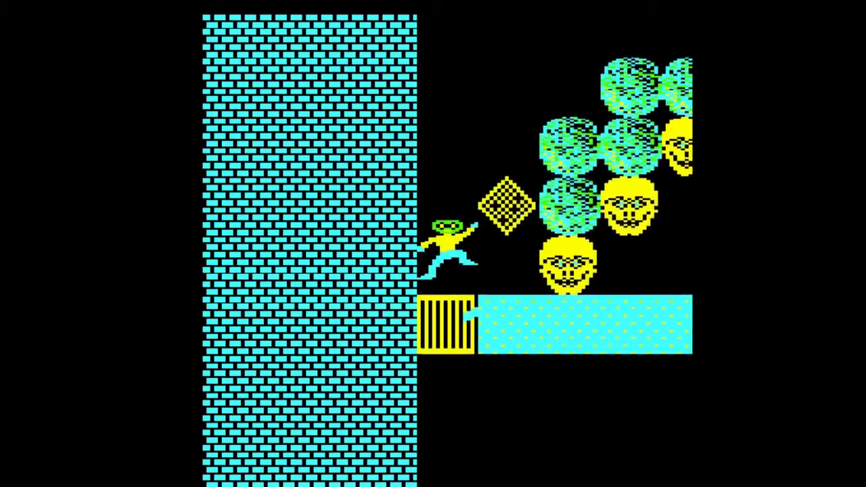
key("Right")
Retry the rock release by taking the left diamond under the rocks before the right one
key("Left")
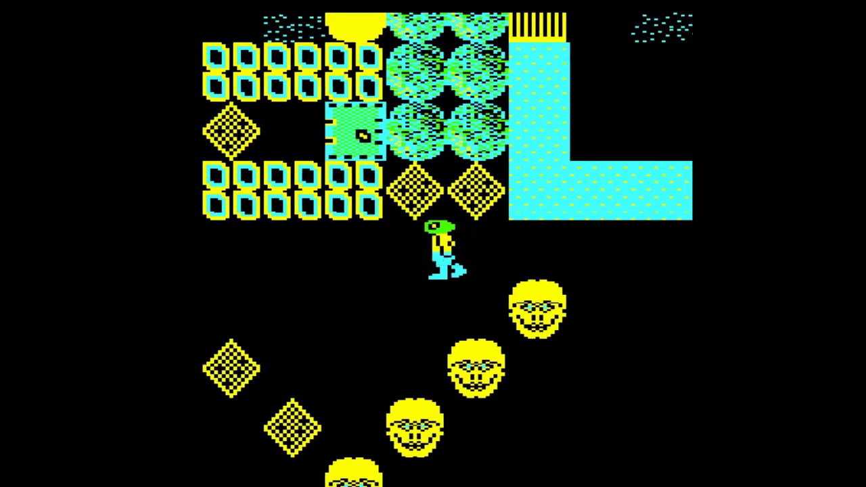
key("Up")
key("Right")
key("Left")
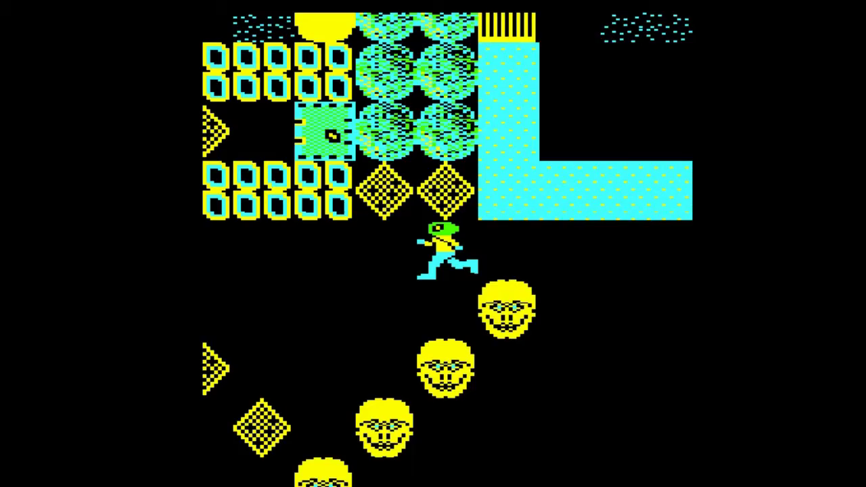
Replay the four-skull layout, taking the right diamond first, then heading along the brick wall to the lower diamonds
key("Up")
key("Left")
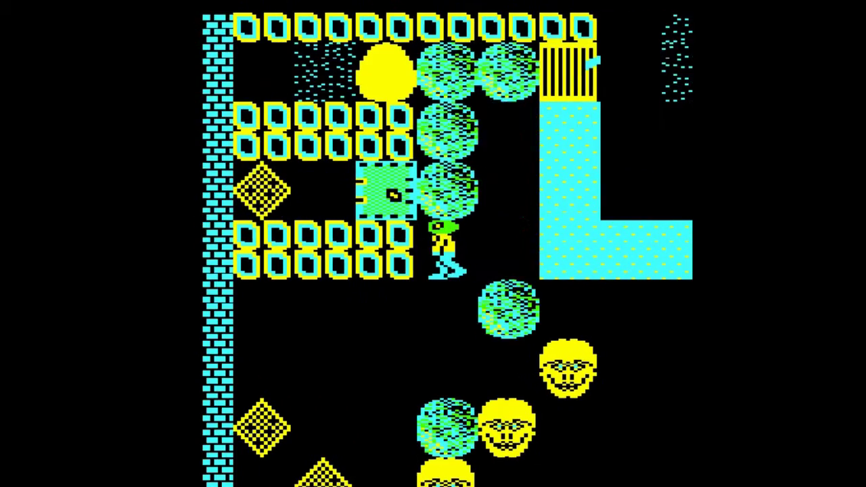
key("Right")
key("Left")
key("Down")
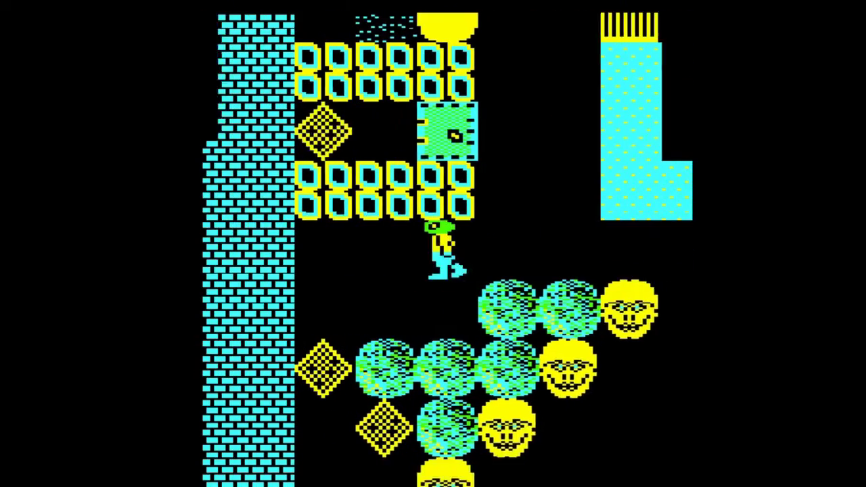
key("Left")
key("Down")
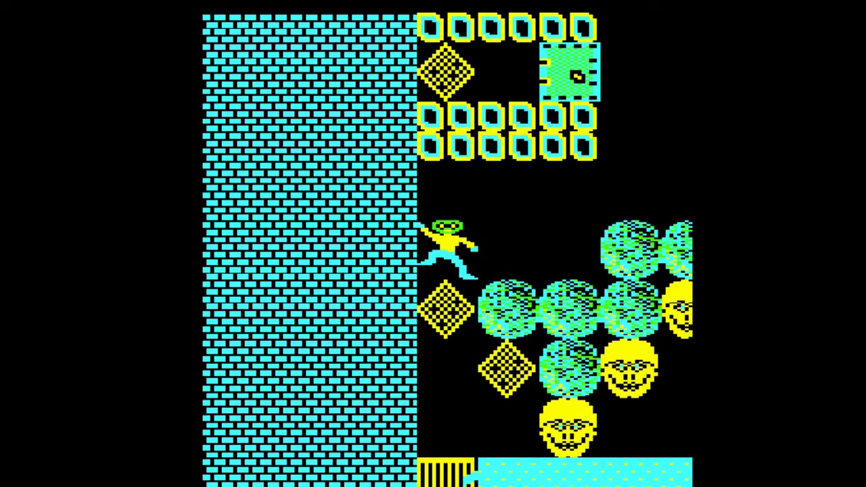
key("Down")
key("Up")
key("Right")
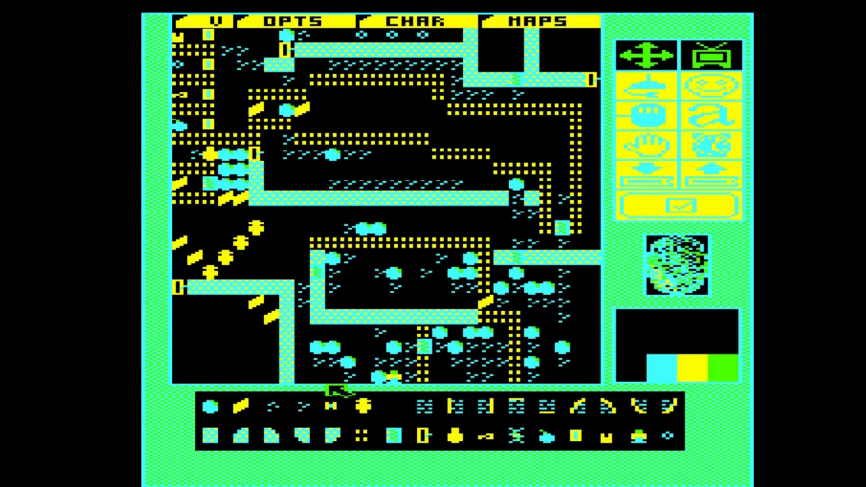
Replace the upper-left rock of the rock block with a diamond and playtest releasing the remaining rocks from the right diamond
left_click(242, 405)
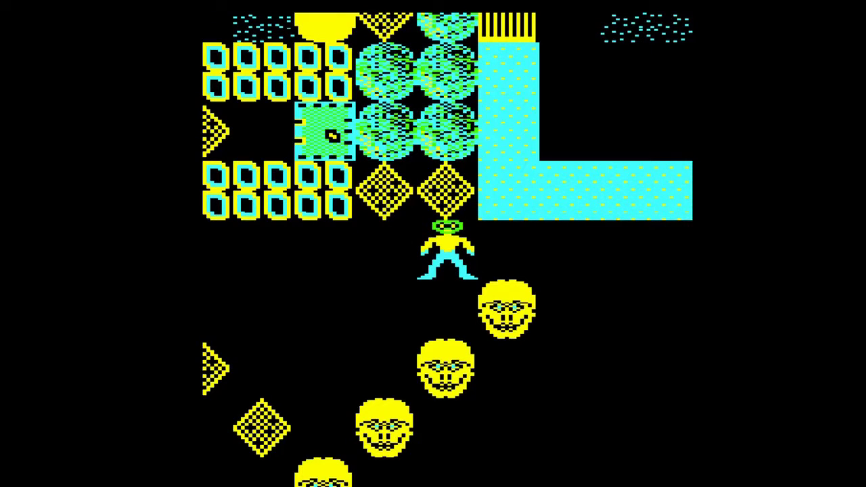
key("x")
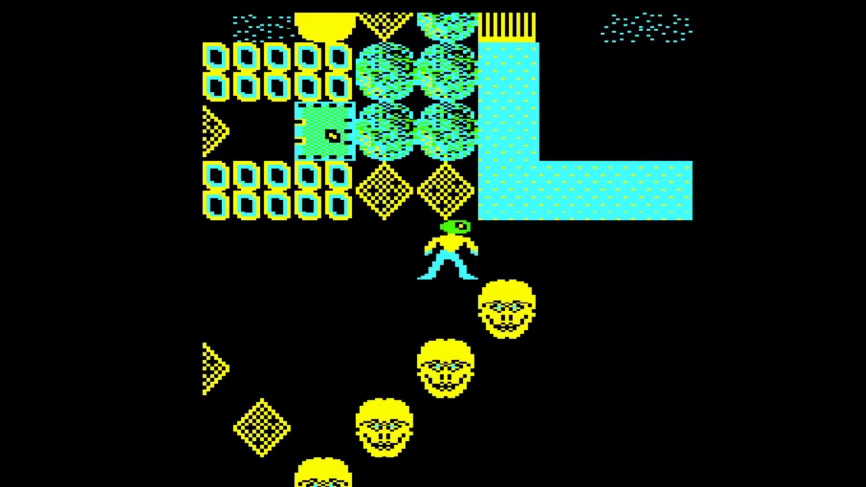
key("asterisk")
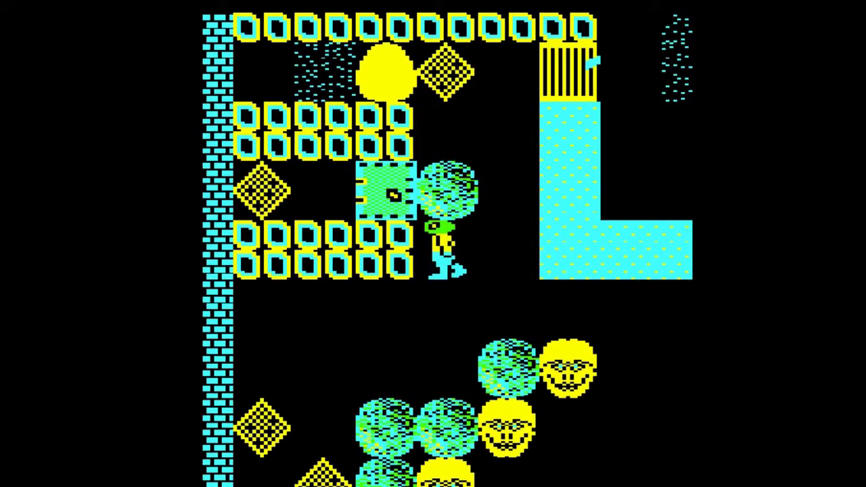
key("x")
key("z")
key("slash")
key("z")
key("slash")
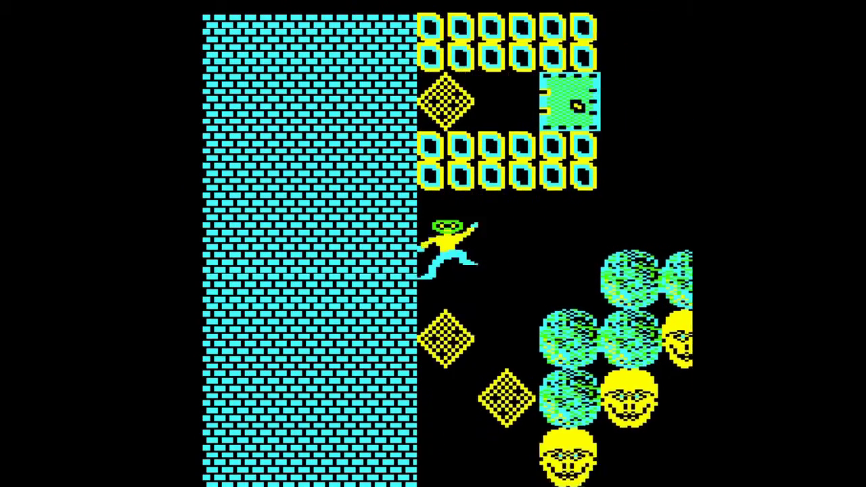
key("x")
key("asterisk")
key("x")
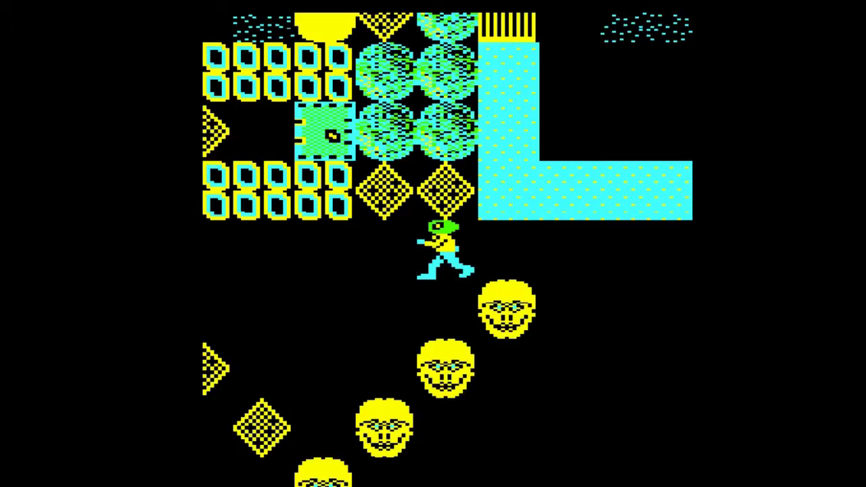
Playtest releasing the five-rock block onto the skulls by taking the left diamond beneath it first, then the right one
key("z")
key("asterisk")
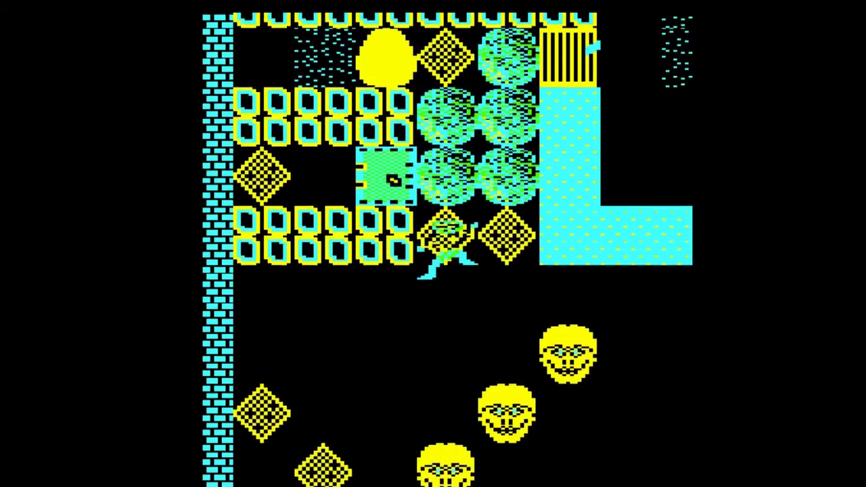
key("x")
key("z")
key("question")
key("z")
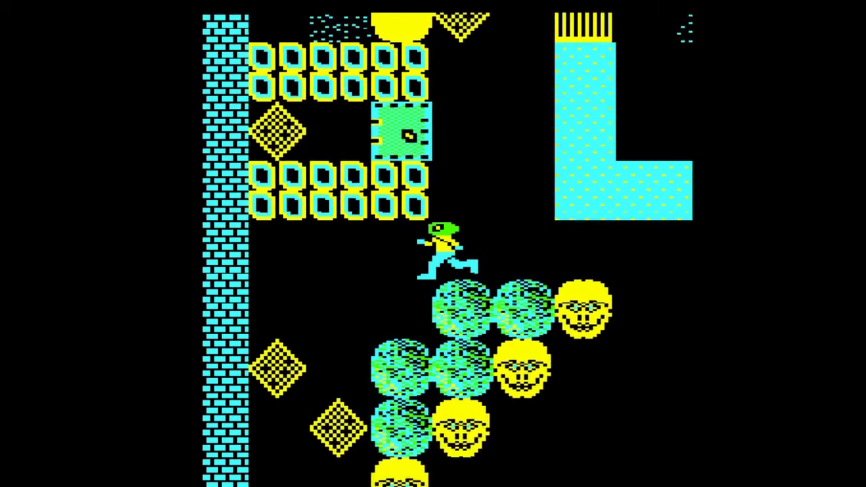
Explore the emptied shaft beside the safe and walk back out above the fallen rocks
key("question")
key("asterisk")
key("x")
key("asterisk")
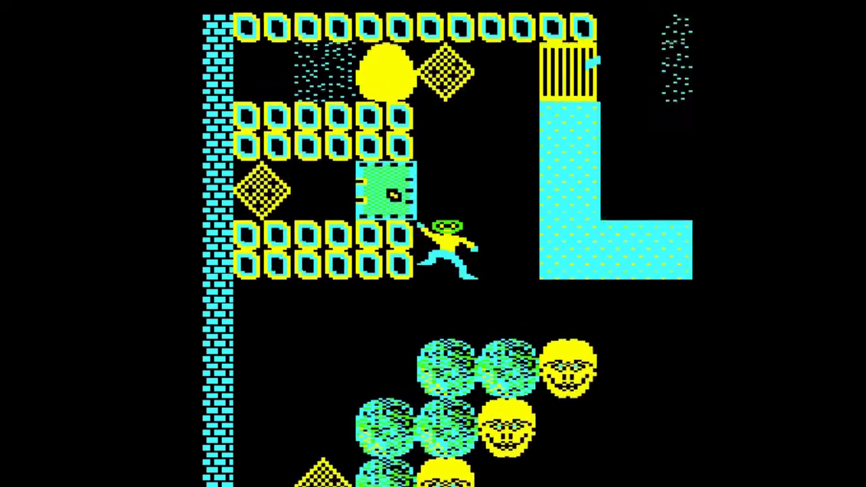
key("asterisk")
key("question")
key("question")
key("x")
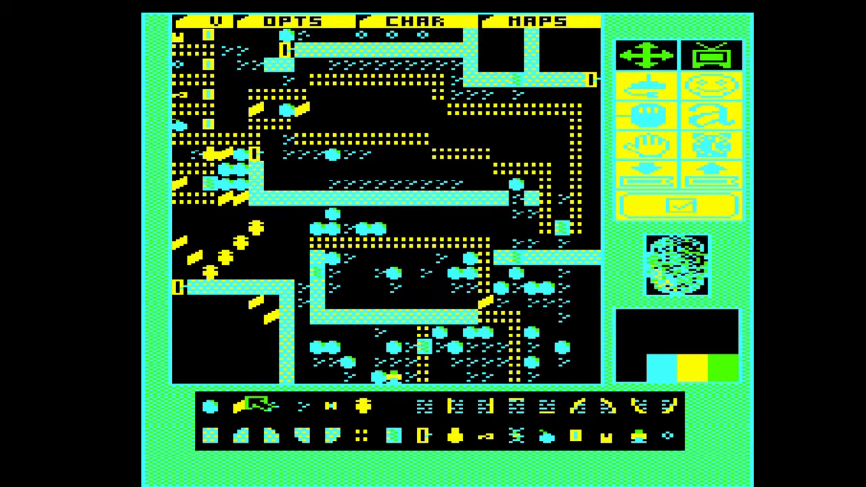
Place a diamond, a two-rock stack and a skull side by side beneath the long horizontal wall at the map's centre
left_click(250, 404)
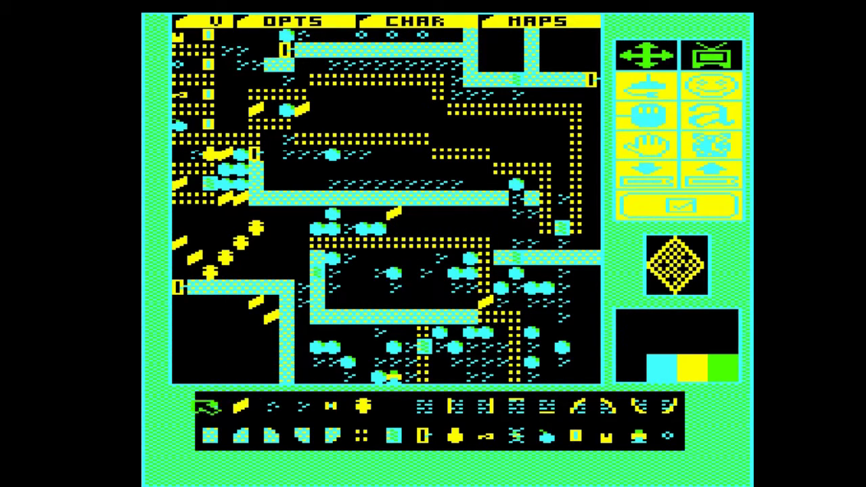
left_click(216, 406)
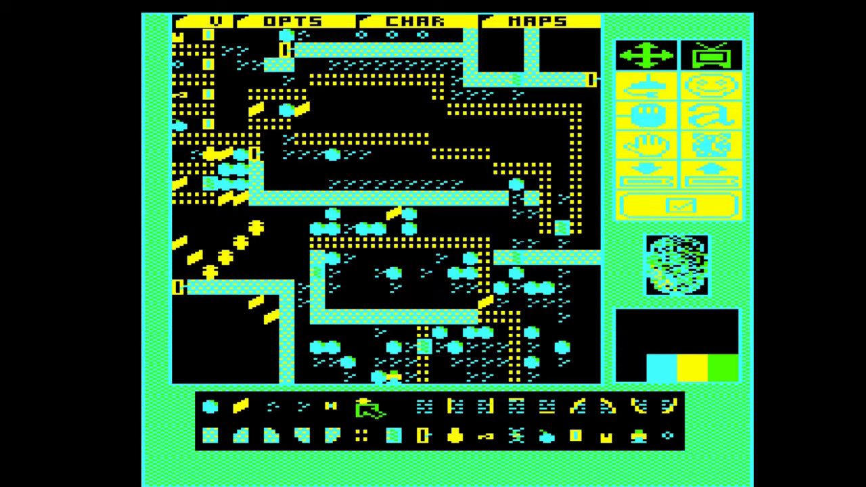
left_click(360, 404)
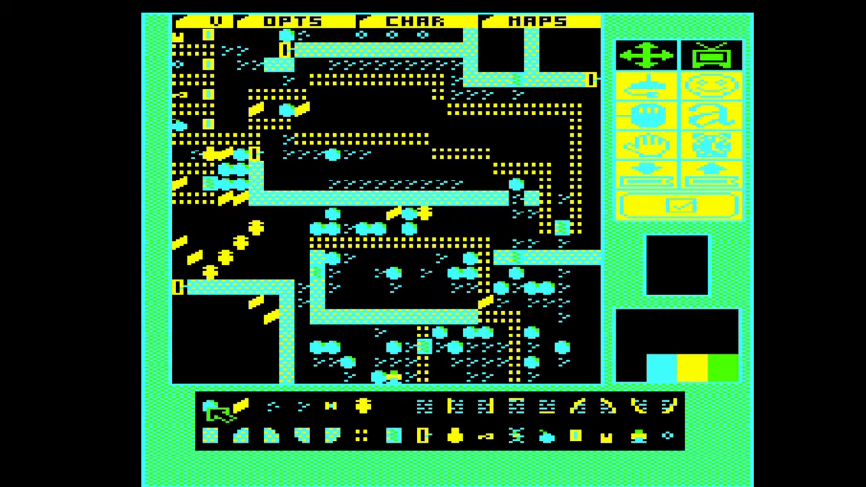
Add two diamonds right of the new skull, followed by a second two-rock stack and a diamond beyond it
left_click(208, 407)
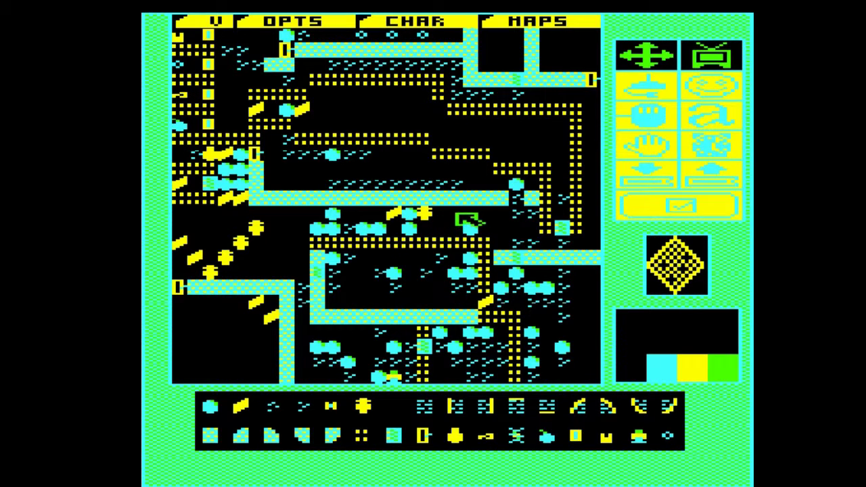
left_click_drag(462, 217, 474, 214)
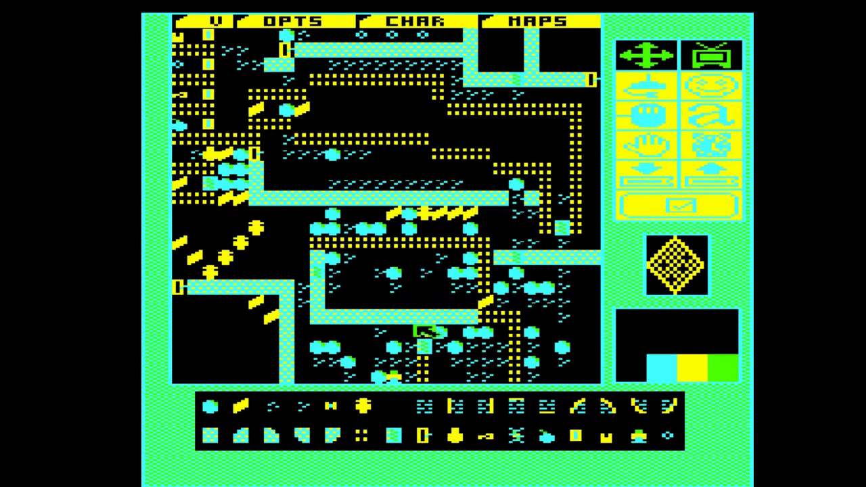
left_click(486, 215)
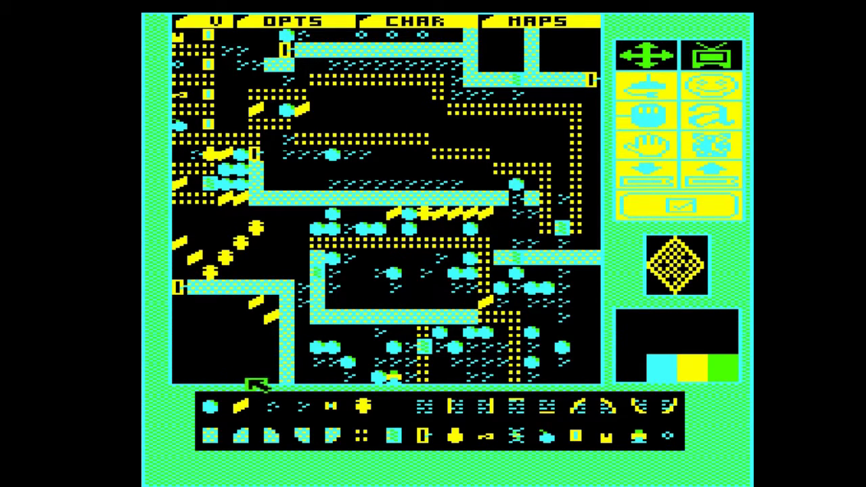
left_click(212, 408)
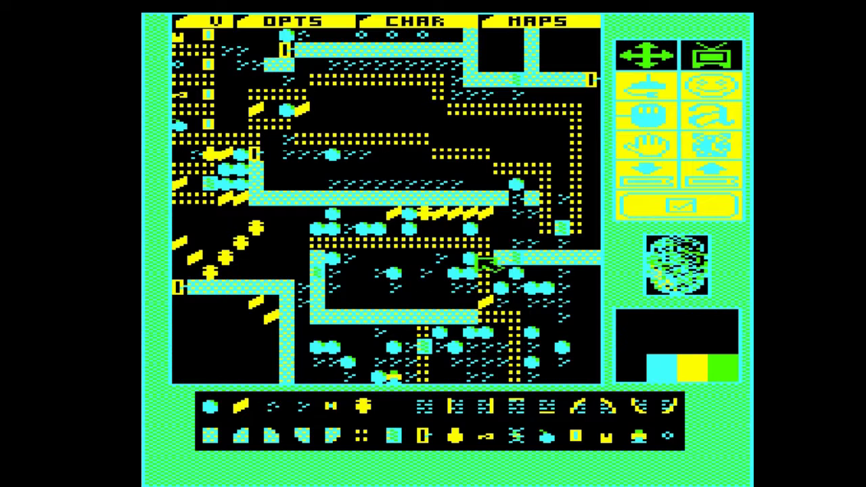
left_click(476, 212)
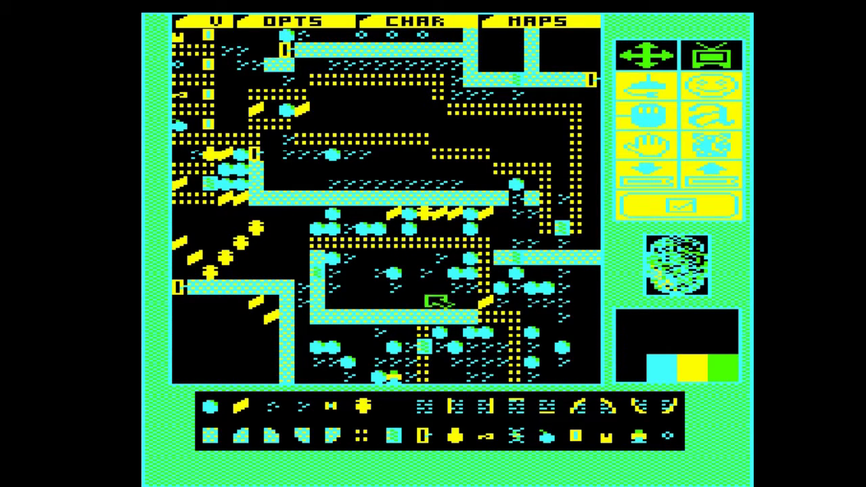
Rebuild the second two-rock stack one tile further right, with a diamond directly on each side of its upper rock
left_click(396, 407)
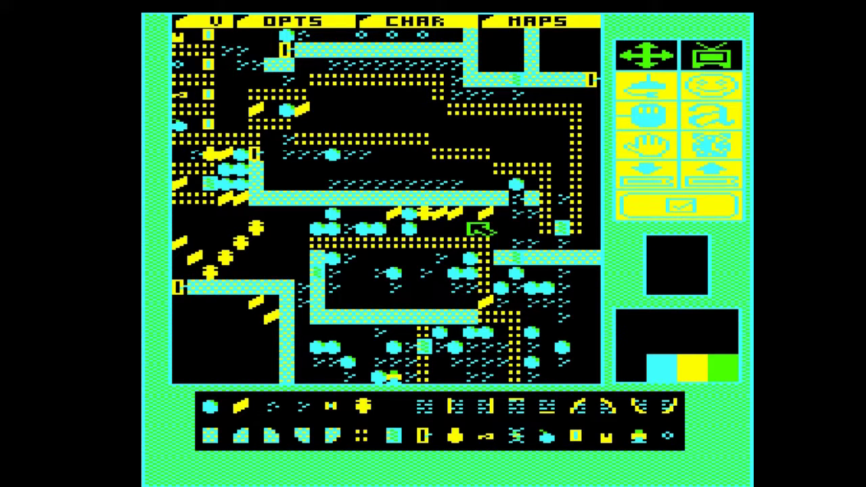
left_click(486, 216)
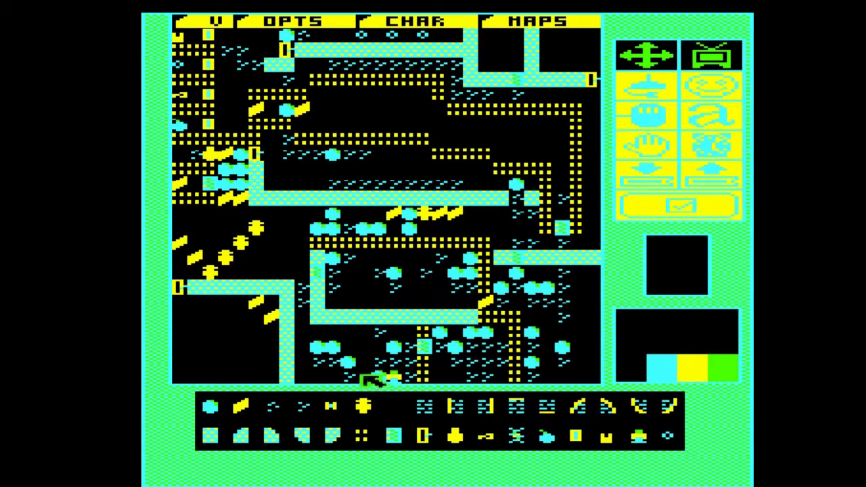
left_click(230, 405)
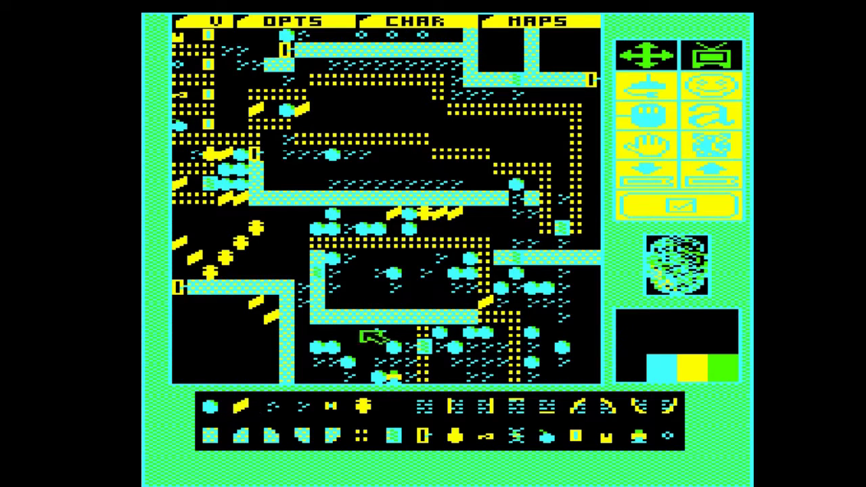
left_click(486, 215)
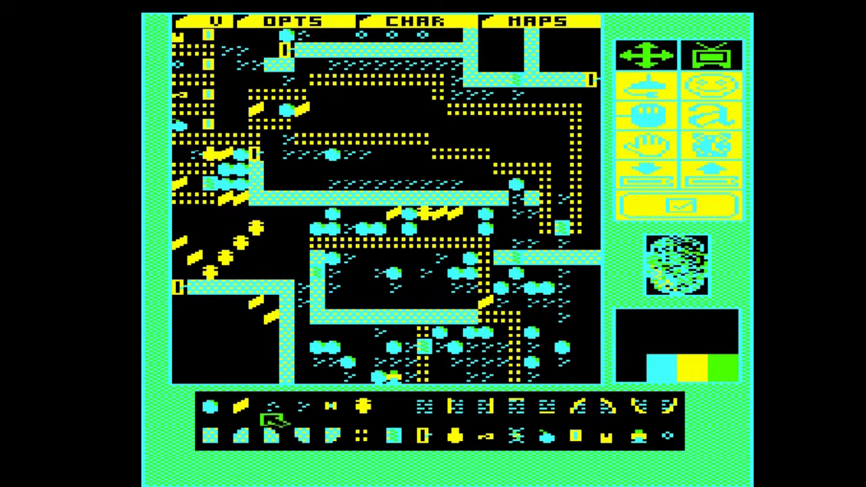
left_click(245, 409)
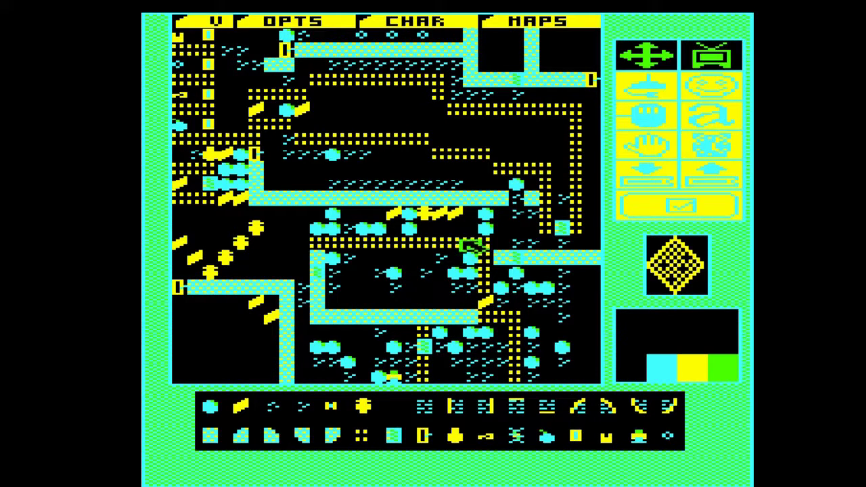
left_click(477, 214)
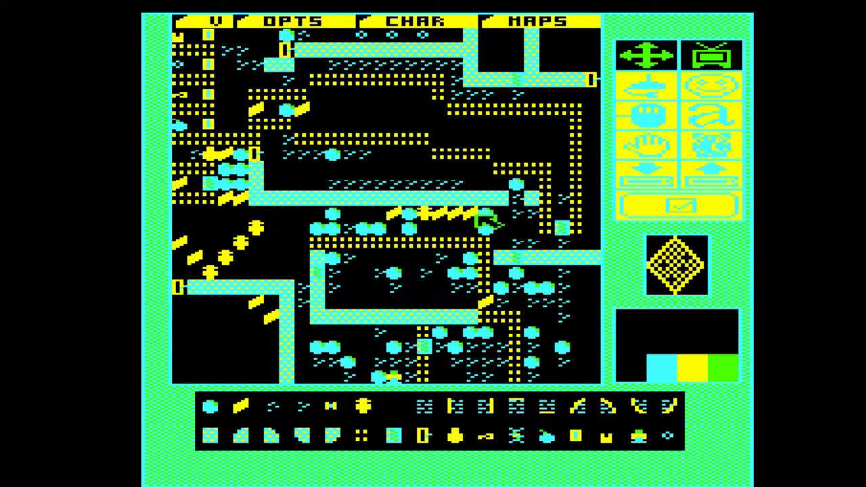
left_click(505, 215)
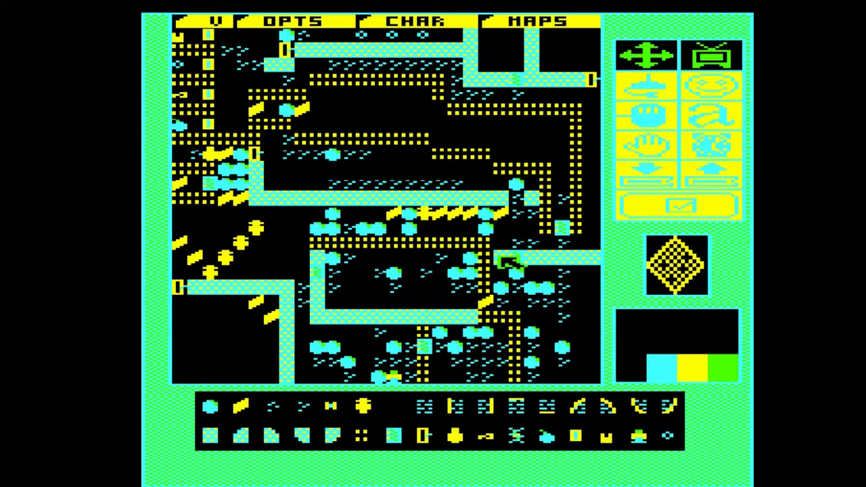